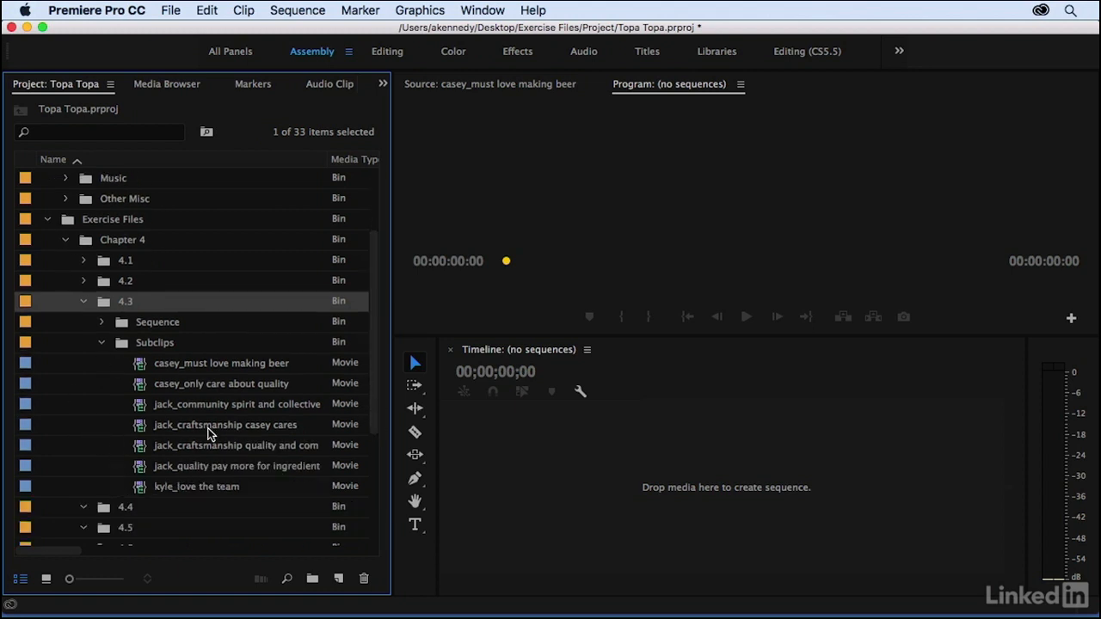
Step: Switch to the Editing workspace and widen the Name column of the maximized Project panel to fit the full 4.3 subclip names
{"action": "left_click", "coordinate": [386, 51]}
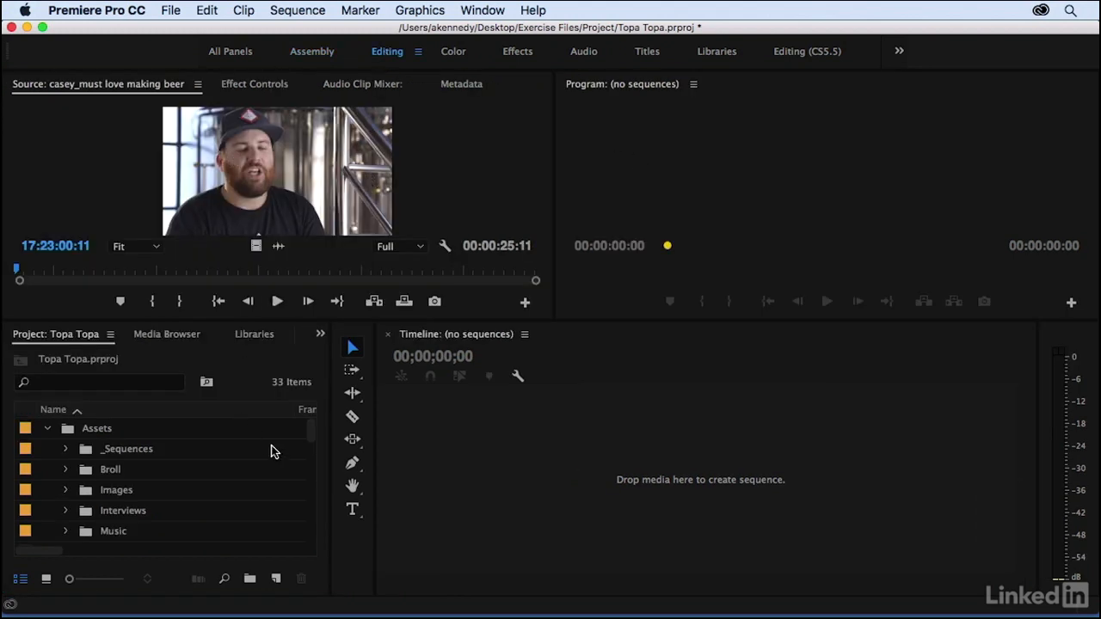
{"action": "left_click_drag", "start_coordinate": [313, 439], "coordinate": [314, 491]}
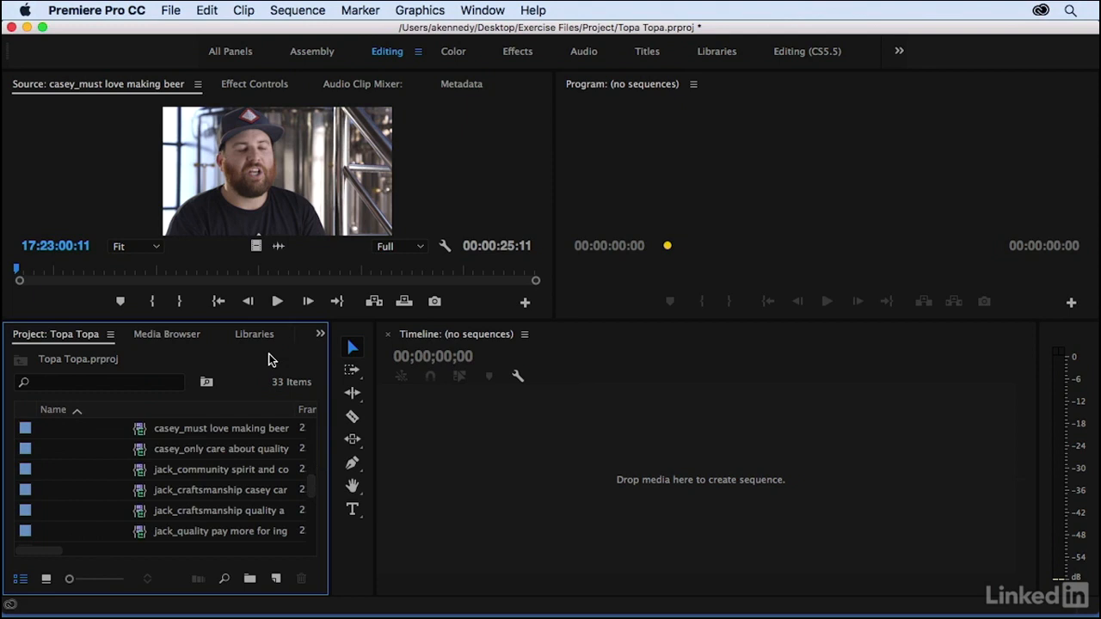
{"action": "key", "text": "grave"}
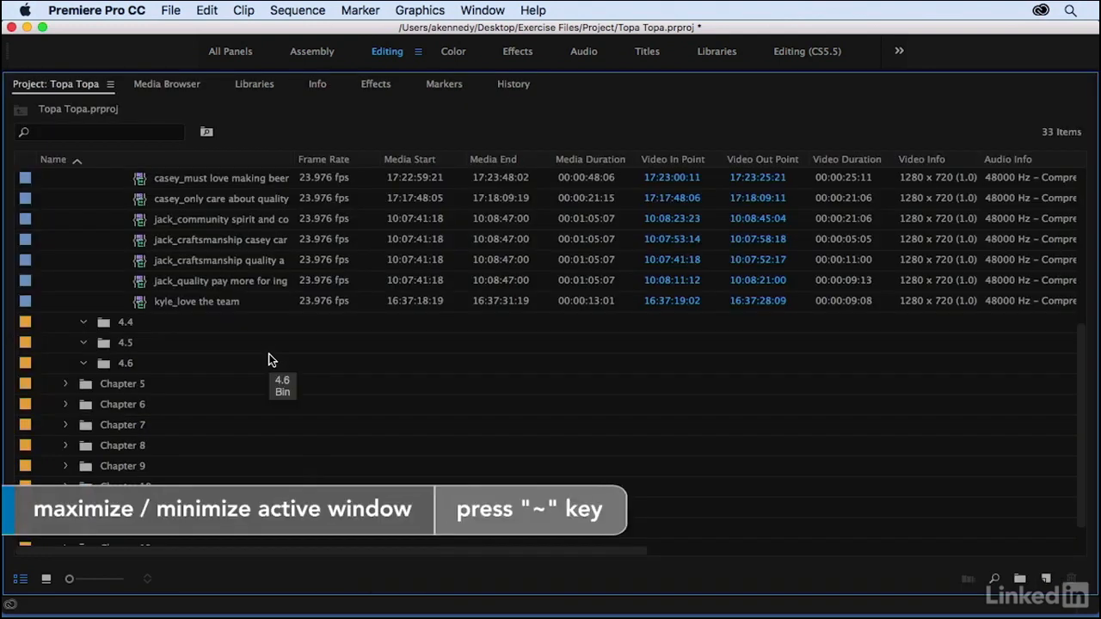
{"action": "scroll", "coordinate": [268, 359], "scroll_direction": "up", "scroll_amount": 4}
{"action": "left_click_drag", "start_coordinate": [298, 159], "coordinate": [389, 159]}
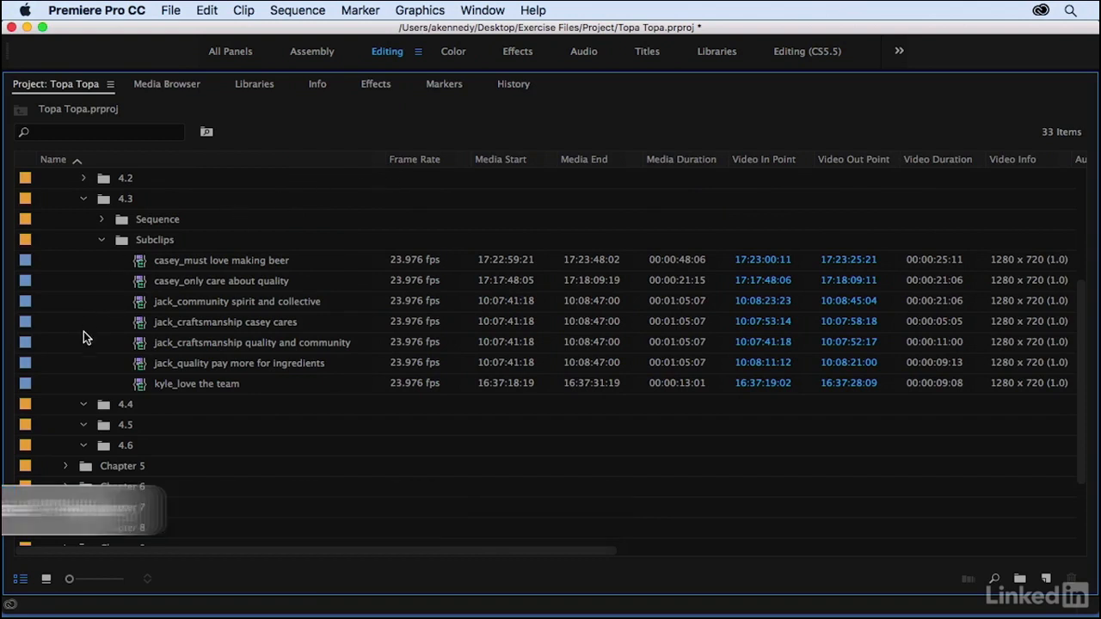
Step: Preview the subclip "jack_craftsmanship quality and community" in the Source Monitor and return its playhead to the start
{"action": "left_click", "coordinate": [136, 347]}
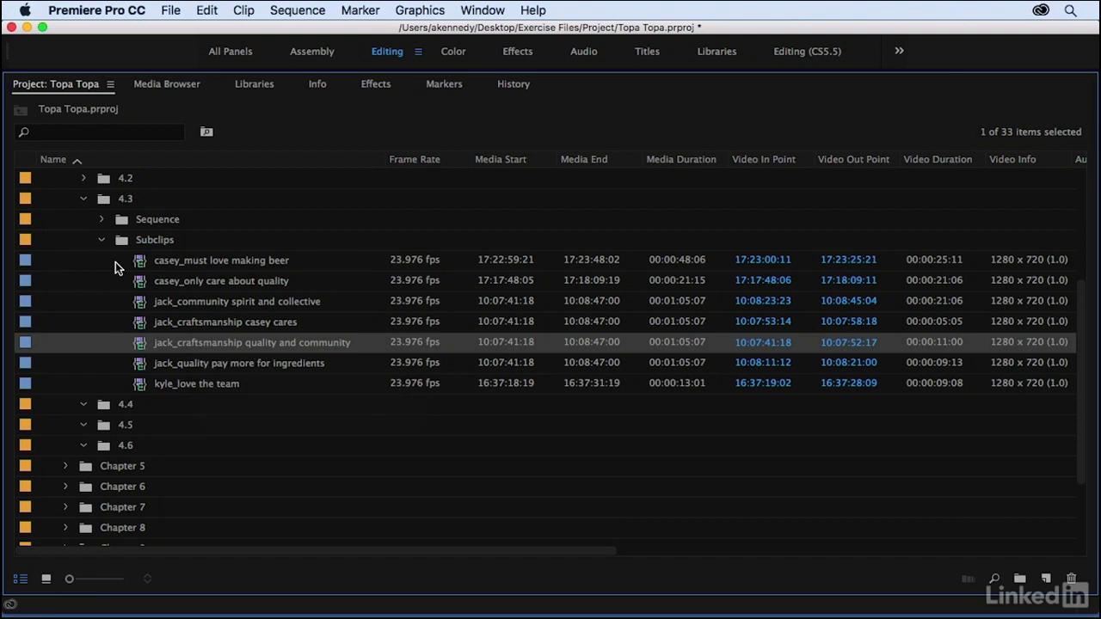
{"action": "mouse_move", "coordinate": [143, 268]}
{"action": "double_click", "coordinate": [138, 345]}
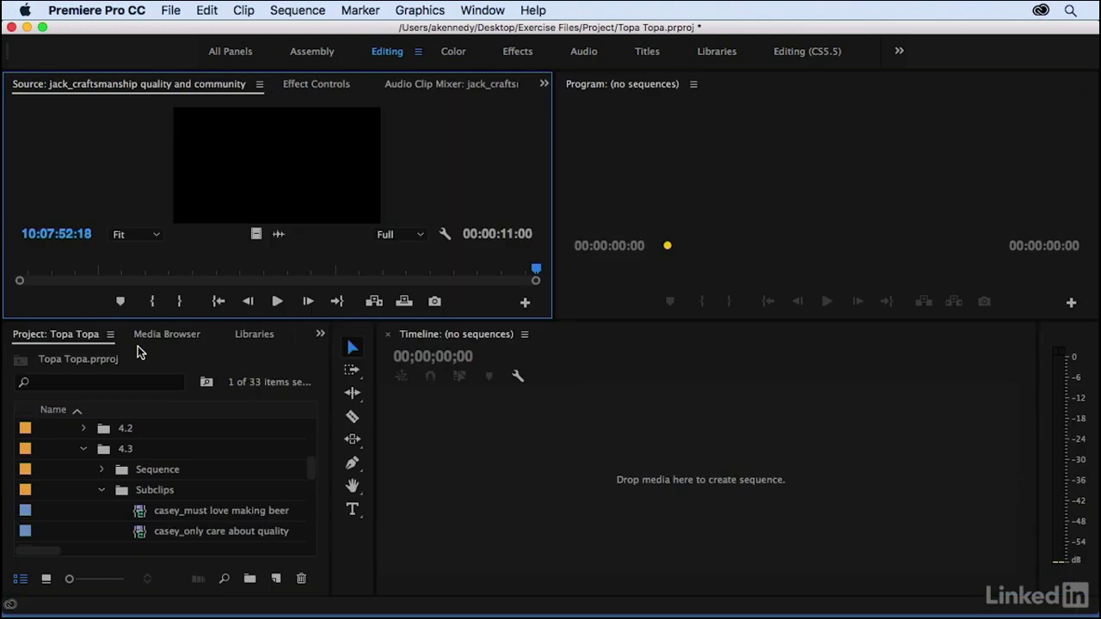
{"action": "left_click", "coordinate": [12, 269]}
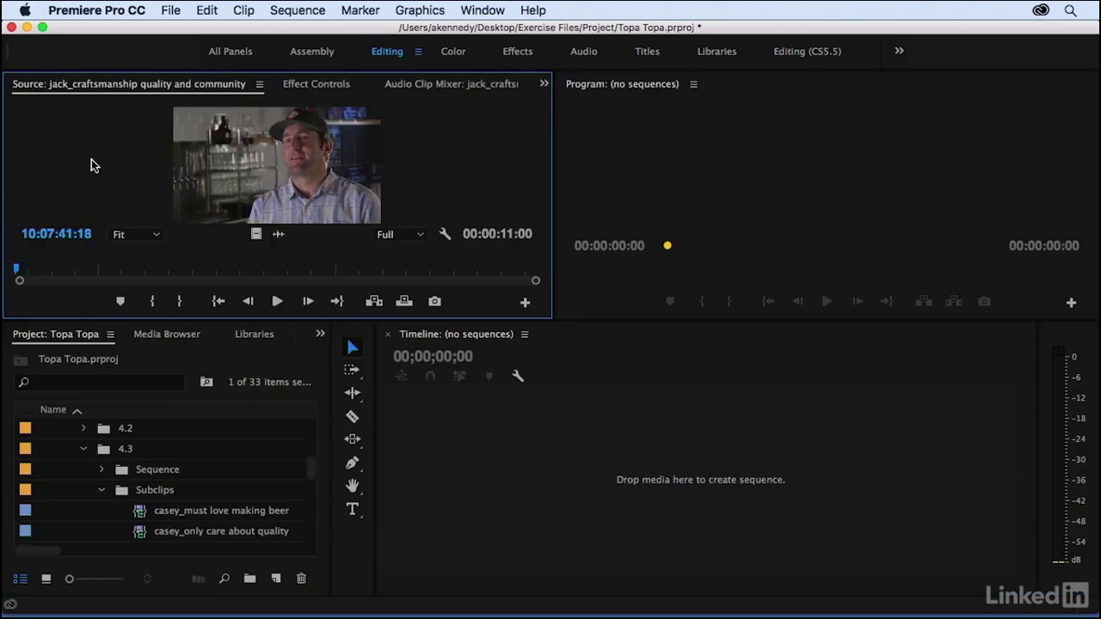
{"action": "key", "text": "space"}
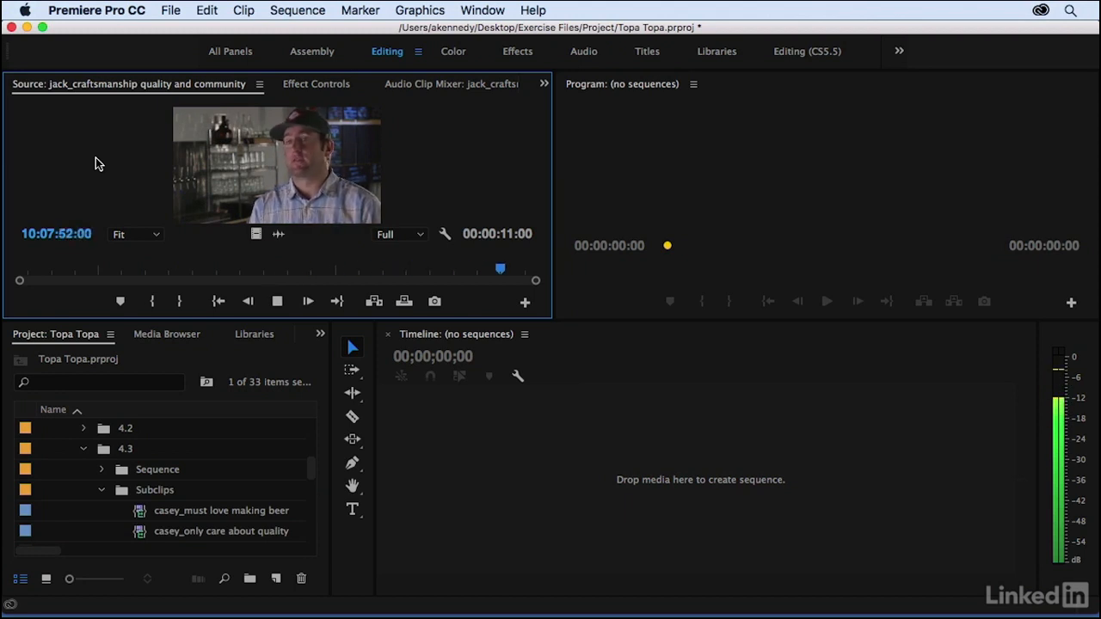
{"action": "left_click_drag", "start_coordinate": [216, 270], "coordinate": [16, 270]}
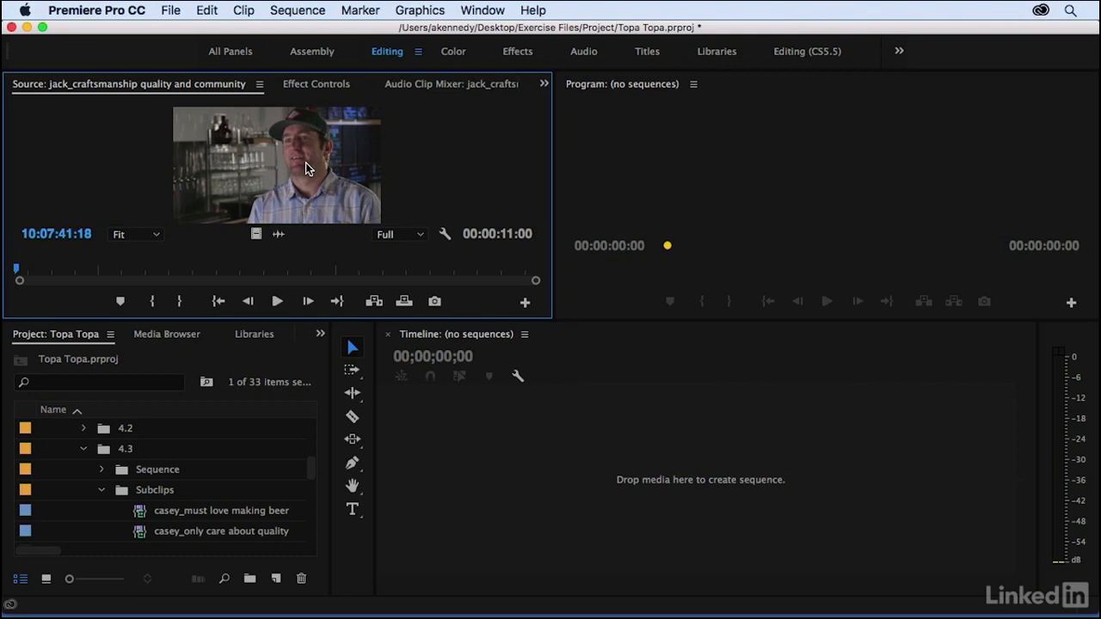
Step: Create a new sequence from the loaded source subclip and rename it "Topa Topa Rough Cut"
{"action": "left_click_drag", "start_coordinate": [225, 172], "coordinate": [530, 480]}
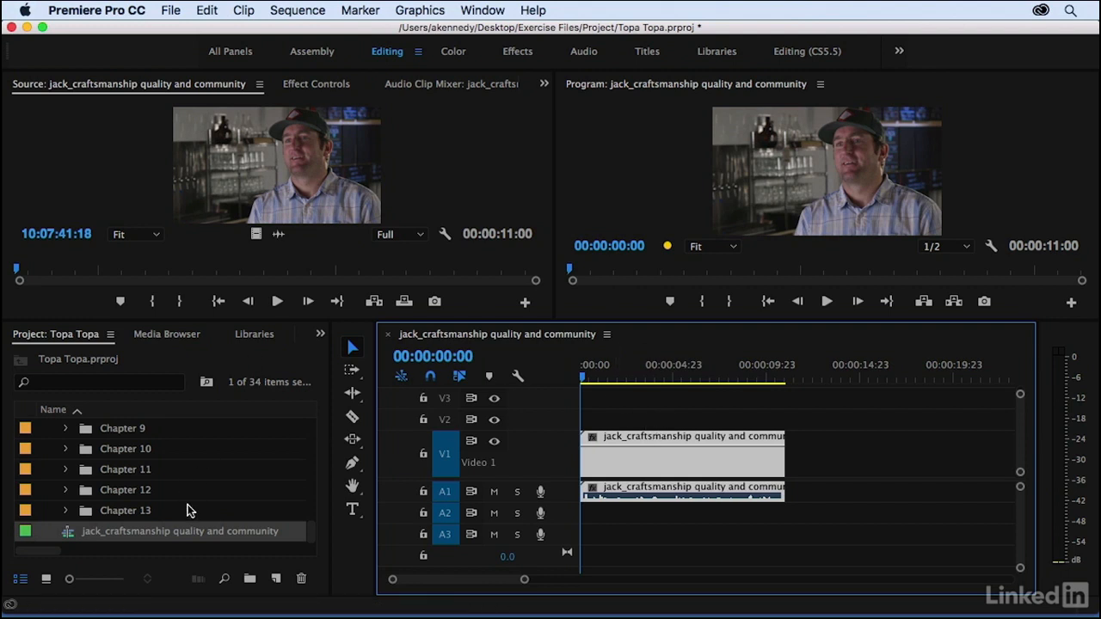
{"action": "left_click", "coordinate": [196, 359]}
{"action": "key", "text": "grave"}
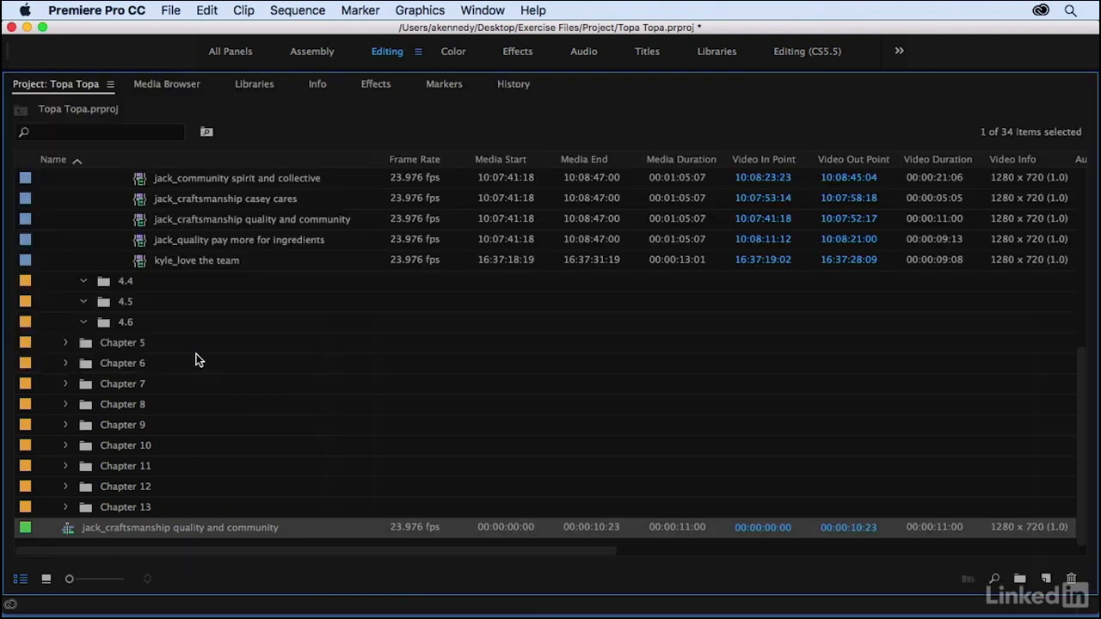
{"action": "left_click", "coordinate": [105, 528]}
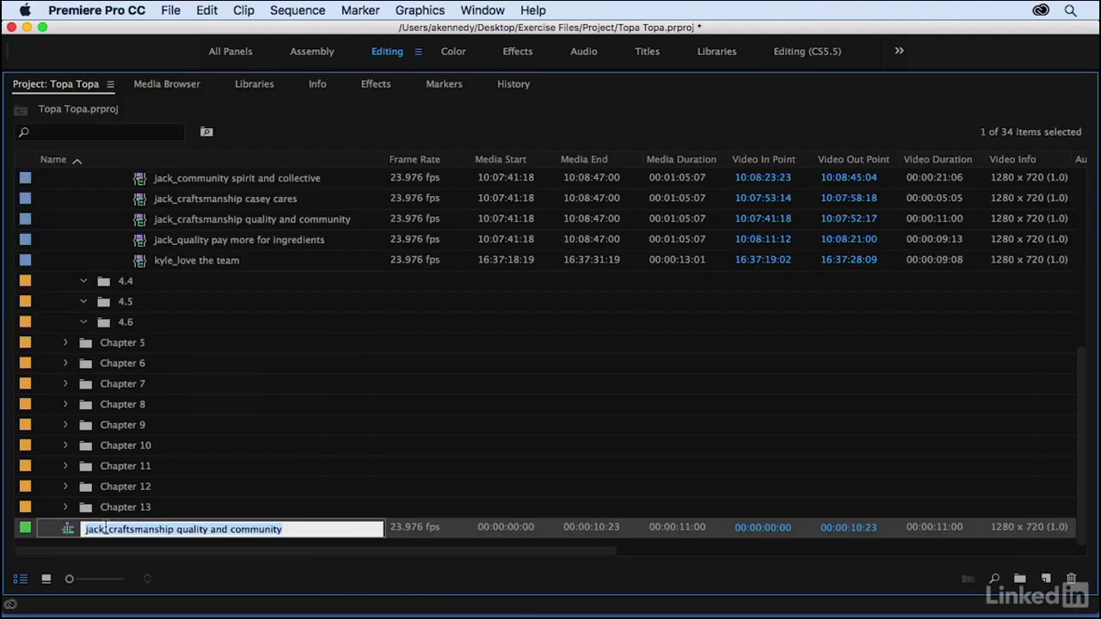
{"action": "type", "text": "Topa Topa Rough Cut"}
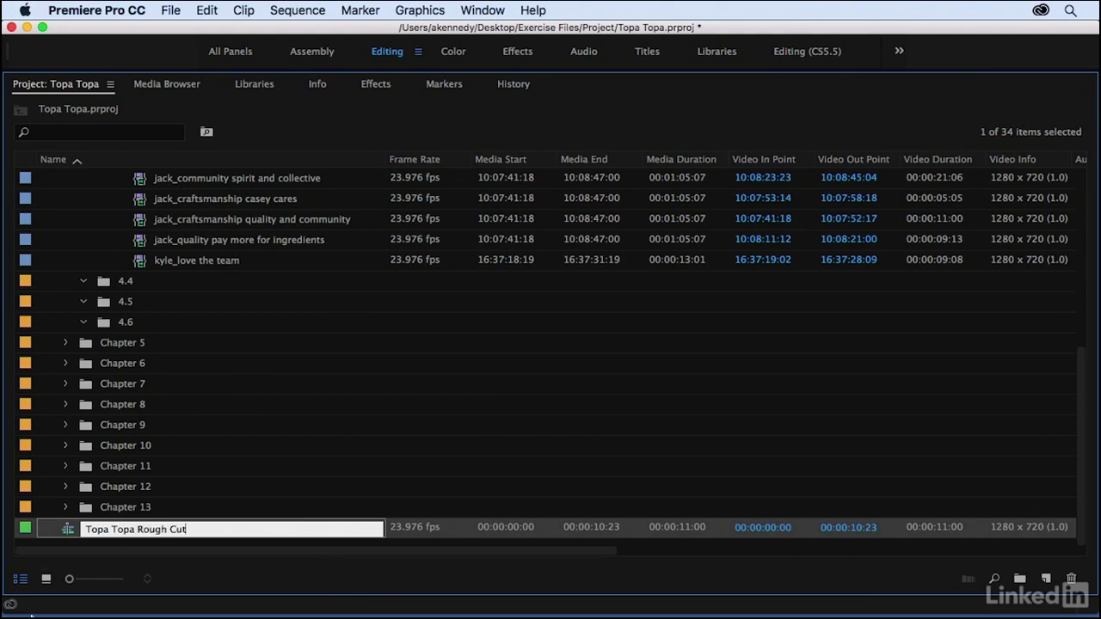
Step: Move the Topa Topa Rough Cut sequence into the Sequence bin inside bin 4.3
{"action": "left_click", "coordinate": [66, 529]}
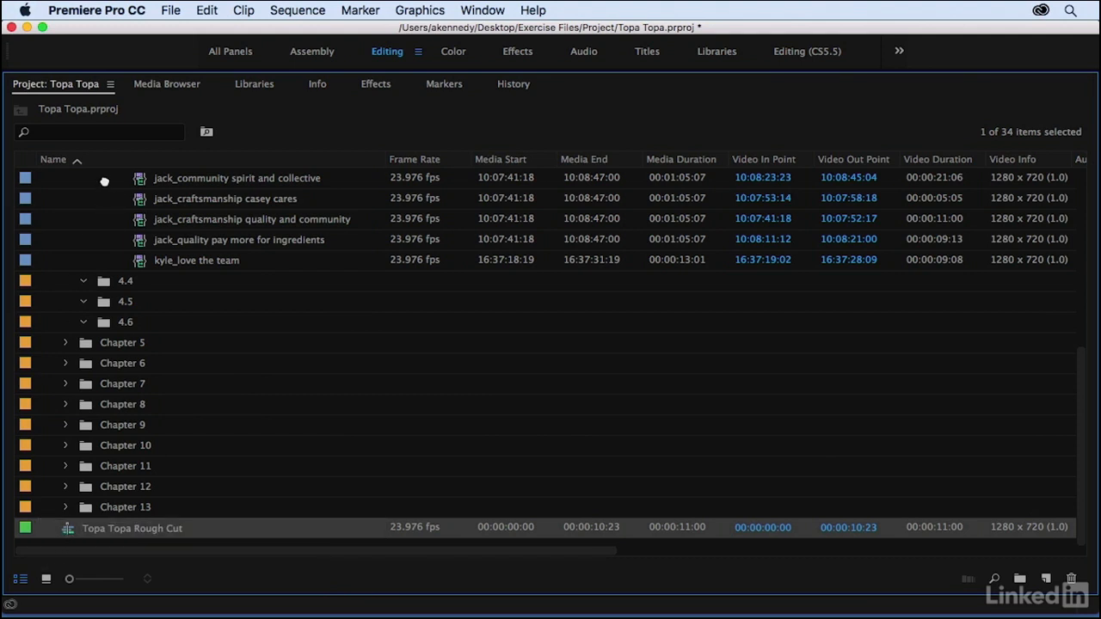
{"action": "scroll", "coordinate": [103, 207], "scroll_direction": "up", "scroll_amount": 5}
{"action": "left_click_drag", "start_coordinate": [117, 366], "coordinate": [119, 366]}
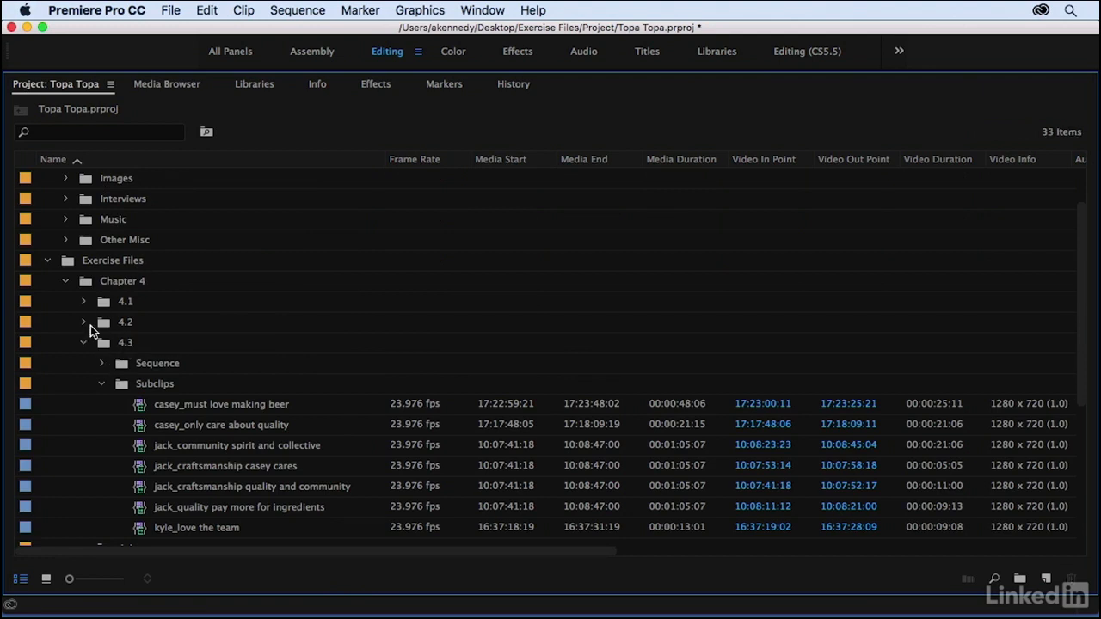
Step: Restore the maximized Project panel to the workspace layout and enlarge it in width and height
{"action": "key", "text": "grave"}
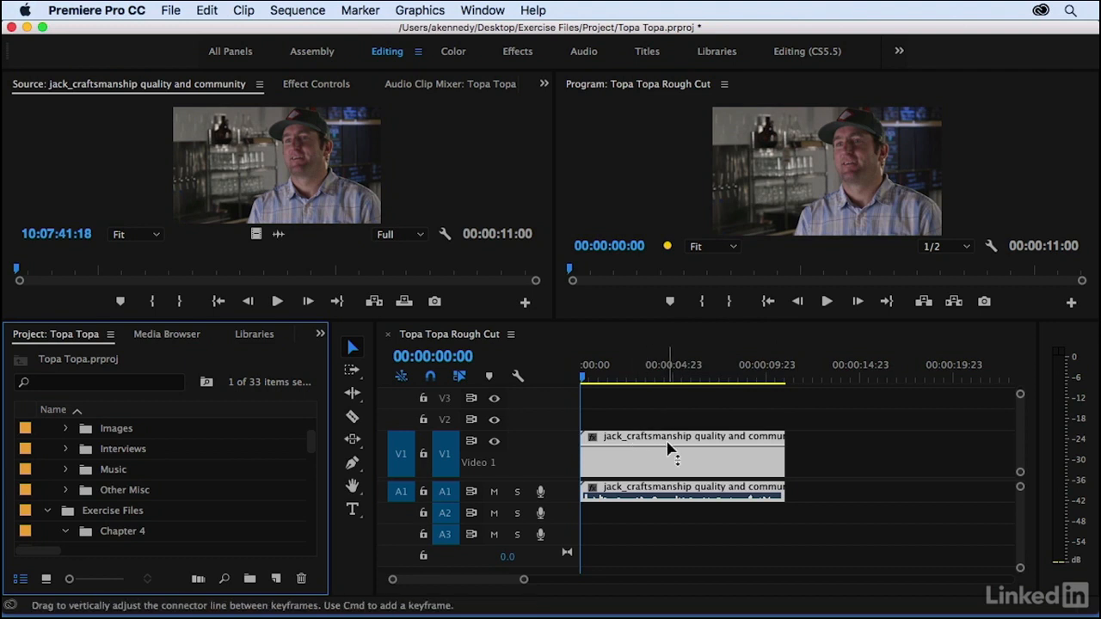
{"action": "left_click_drag", "start_coordinate": [309, 450], "coordinate": [363, 484]}
{"action": "left_click_drag", "start_coordinate": [324, 323], "coordinate": [324, 297]}
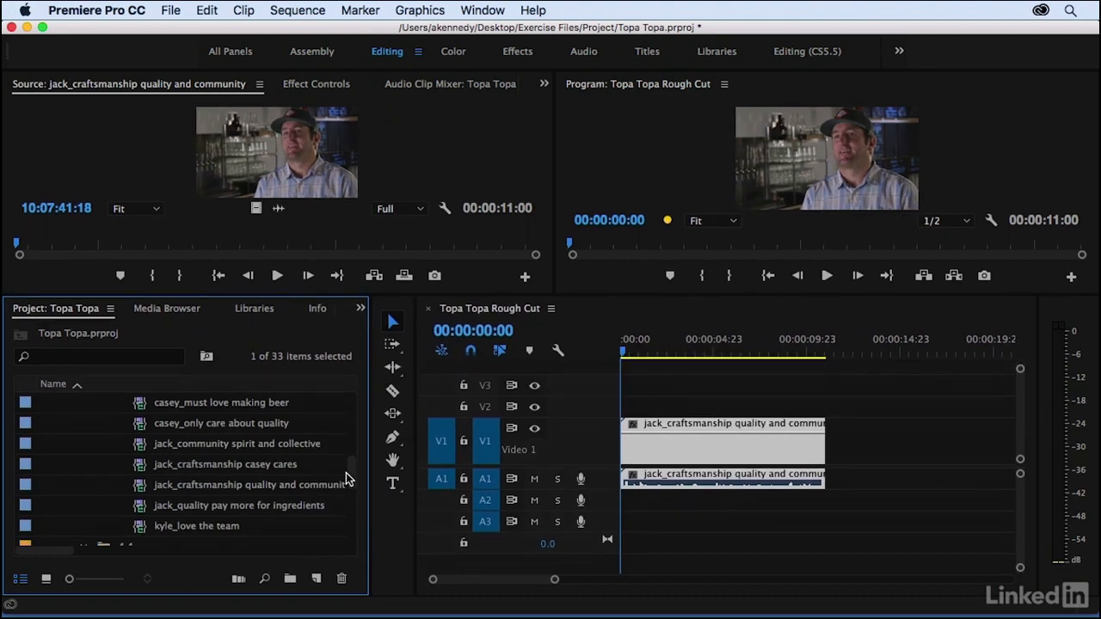
Step: Preview the subclip "casey_must love making beer" in the Source Monitor and return its playhead to the start
{"action": "left_click_drag", "start_coordinate": [351, 478], "coordinate": [352, 467]}
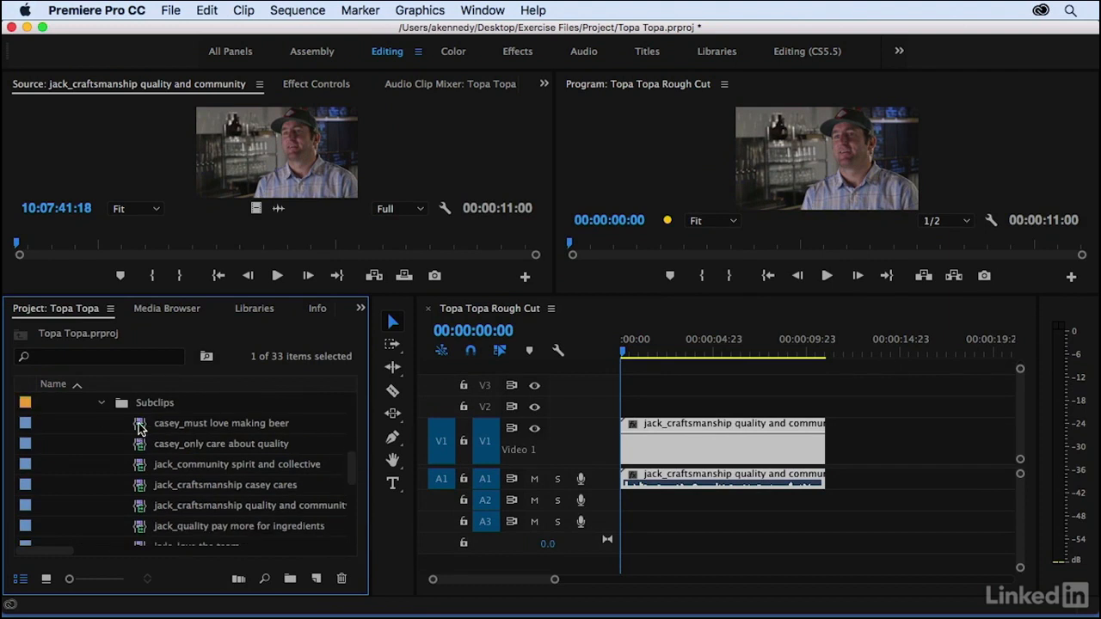
{"action": "mouse_move", "coordinate": [140, 429]}
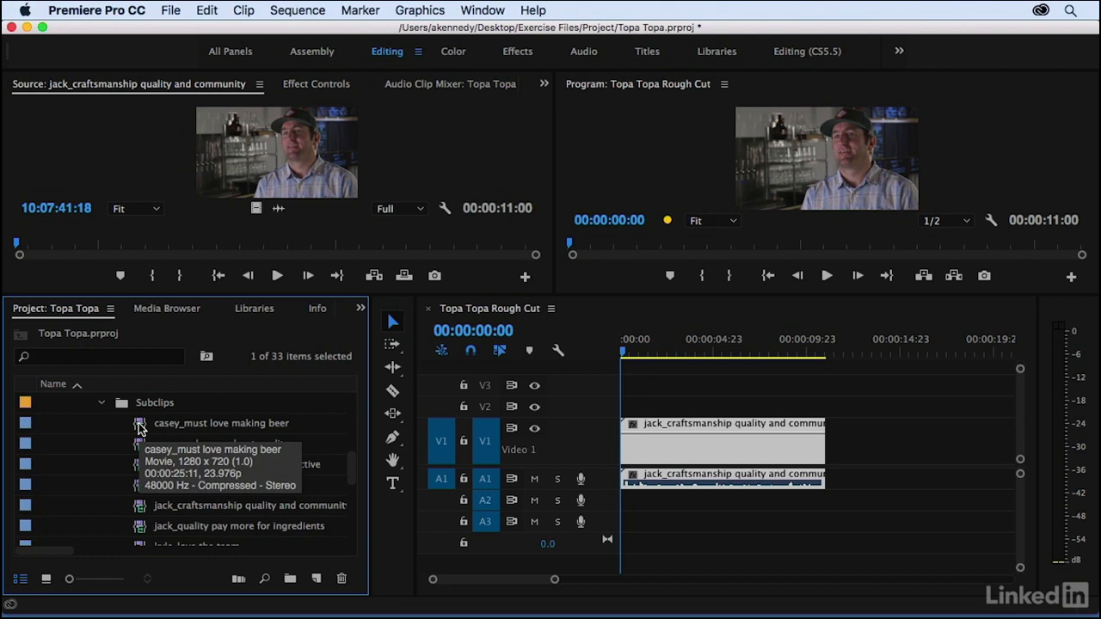
{"action": "double_click", "coordinate": [141, 429]}
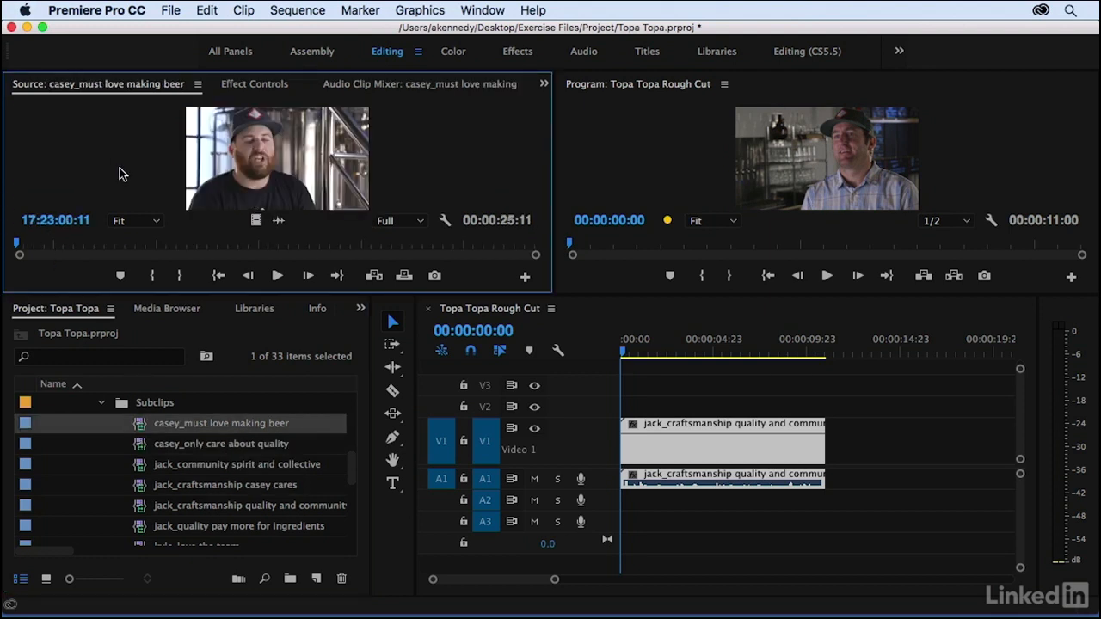
{"action": "key", "text": "space"}
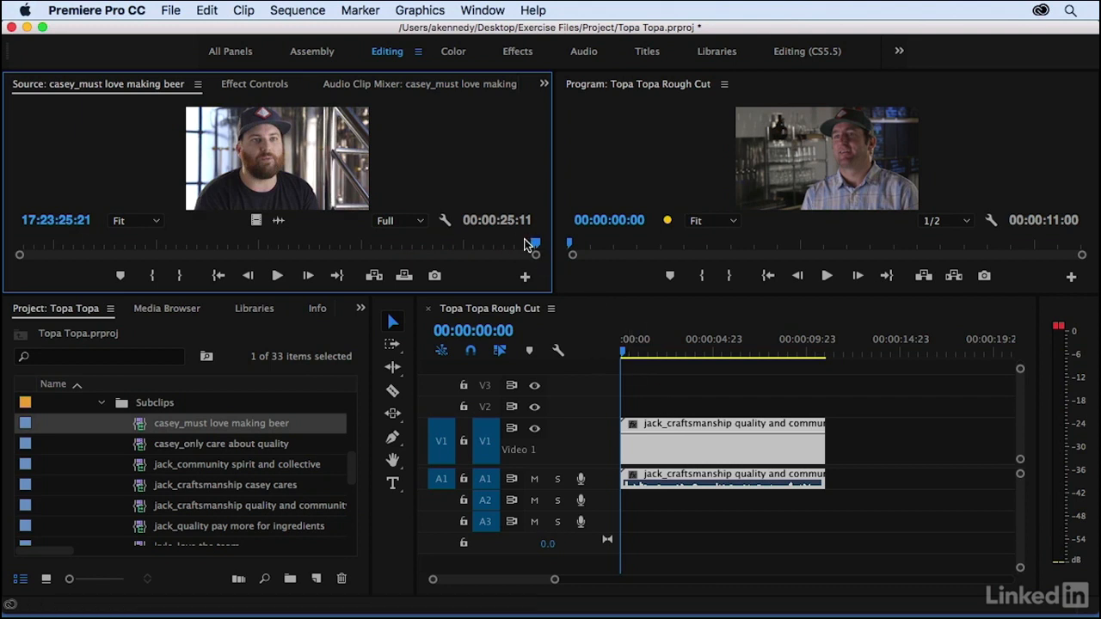
{"action": "left_click_drag", "start_coordinate": [527, 244], "coordinate": [12, 243]}
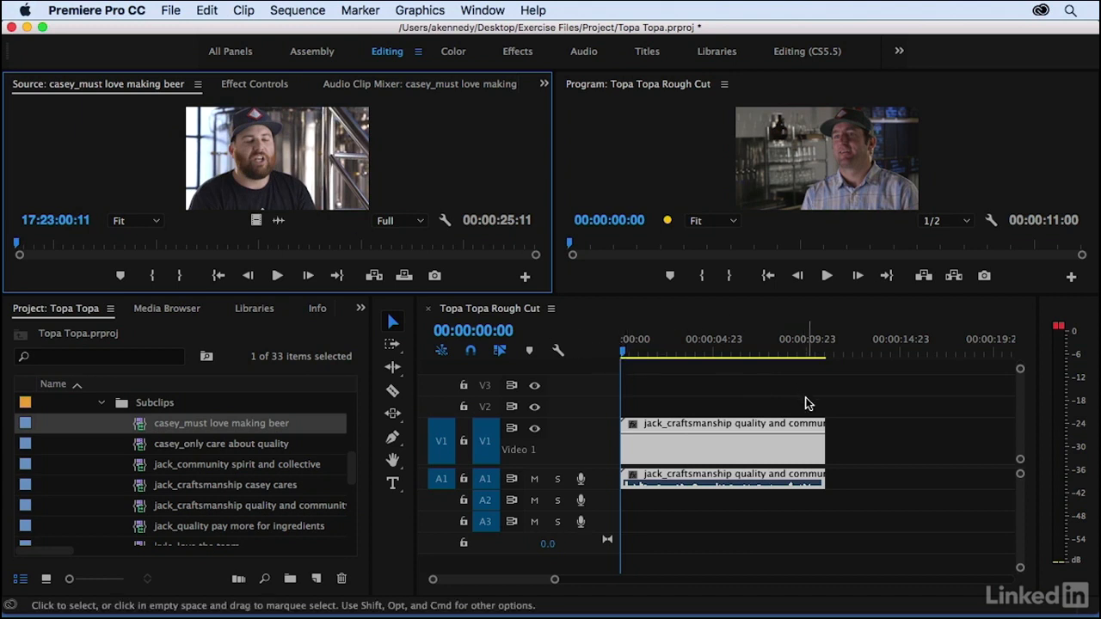
Step: Insert "casey_must love making beer" into the sequence at the end of the first clip, at 00:00:11:00
{"action": "left_click", "coordinate": [682, 346]}
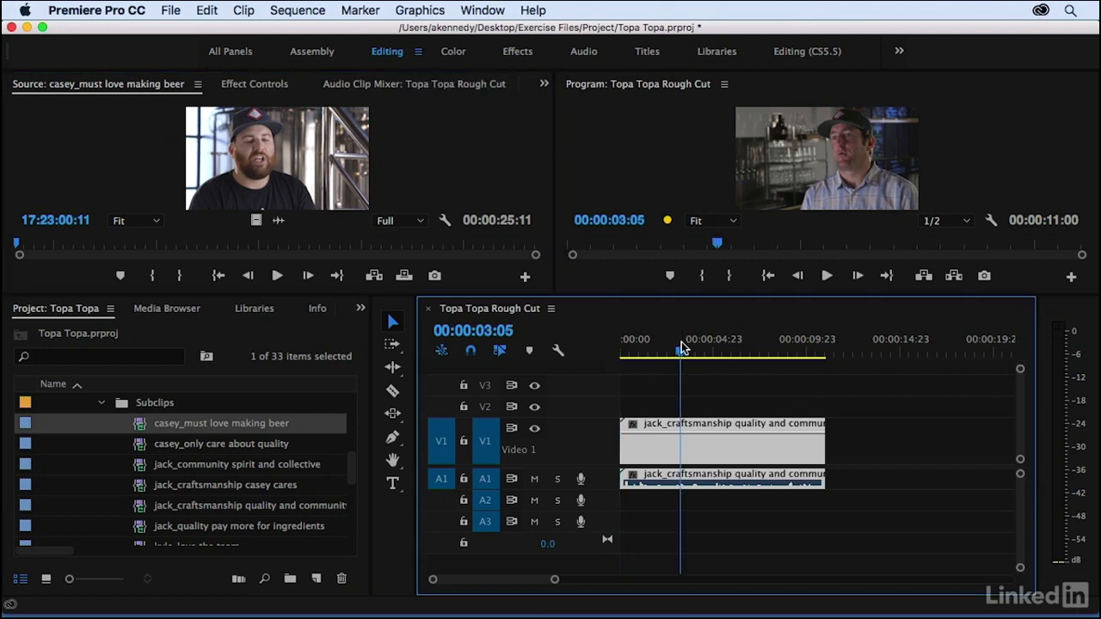
{"action": "key", "text": "Up"}
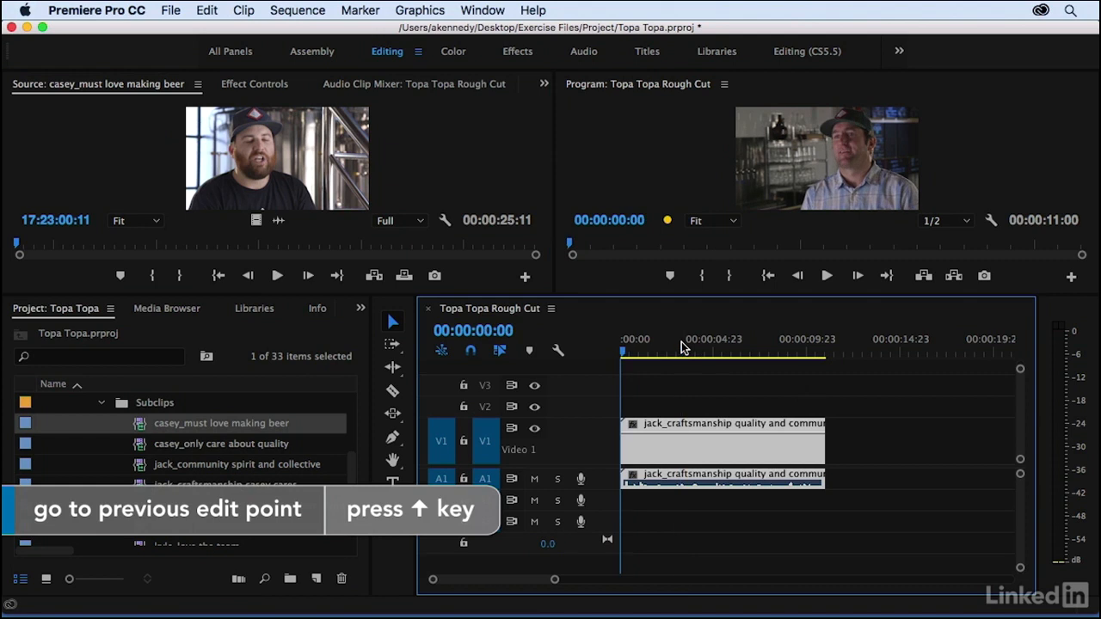
{"action": "key", "text": "Down"}
{"action": "left_click", "coordinate": [792, 402]}
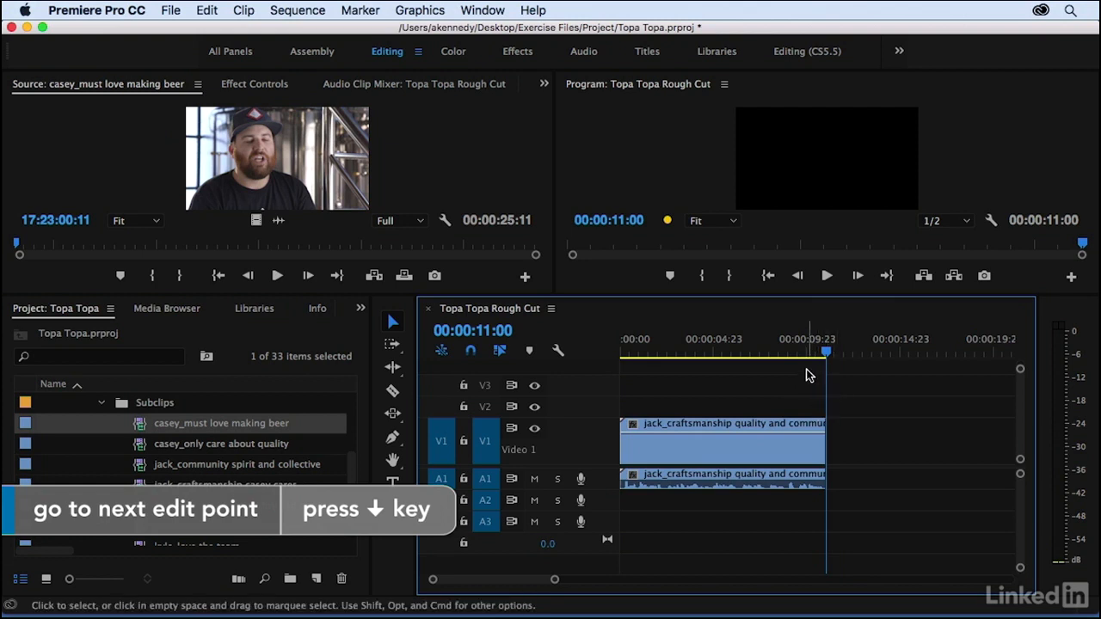
{"action": "left_click_drag", "start_coordinate": [790, 346], "coordinate": [826, 344]}
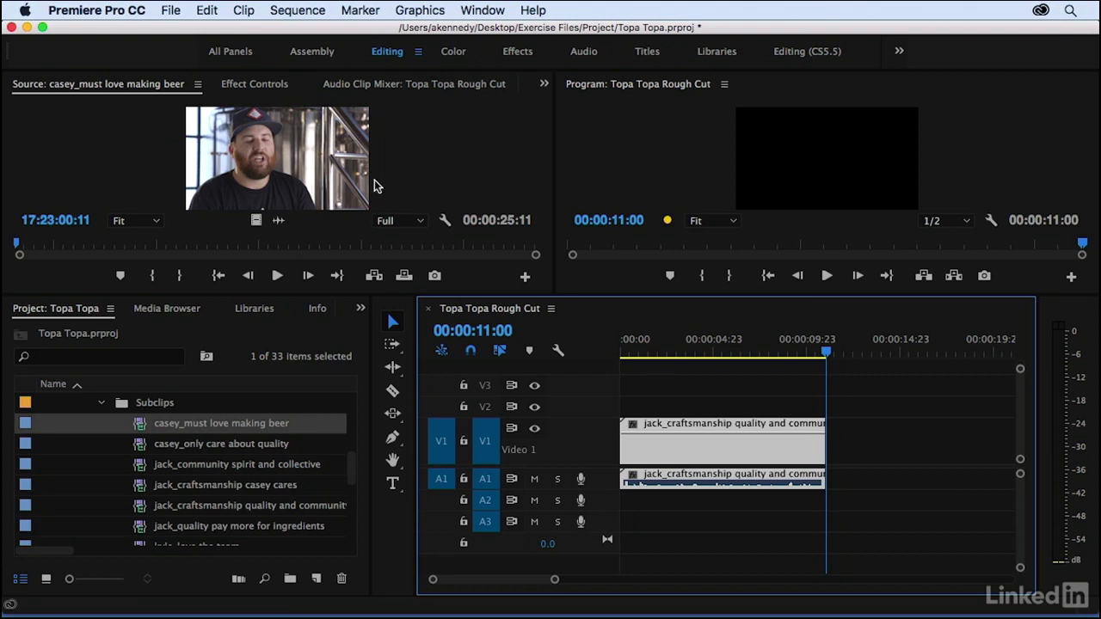
{"action": "left_click", "coordinate": [375, 275]}
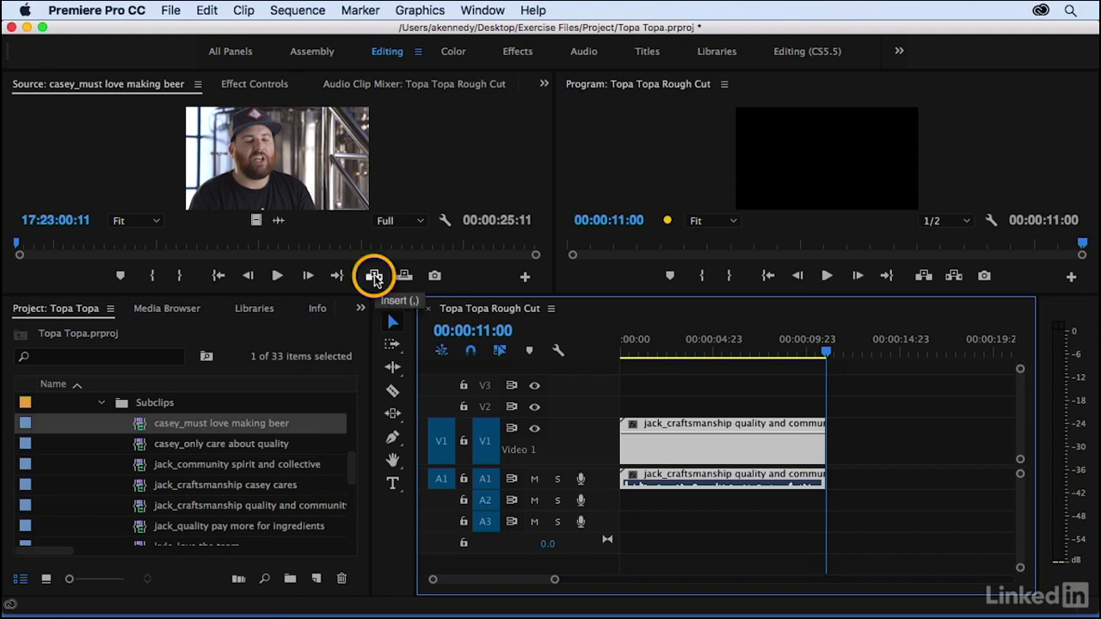
{"action": "left_click", "coordinate": [323, 234]}
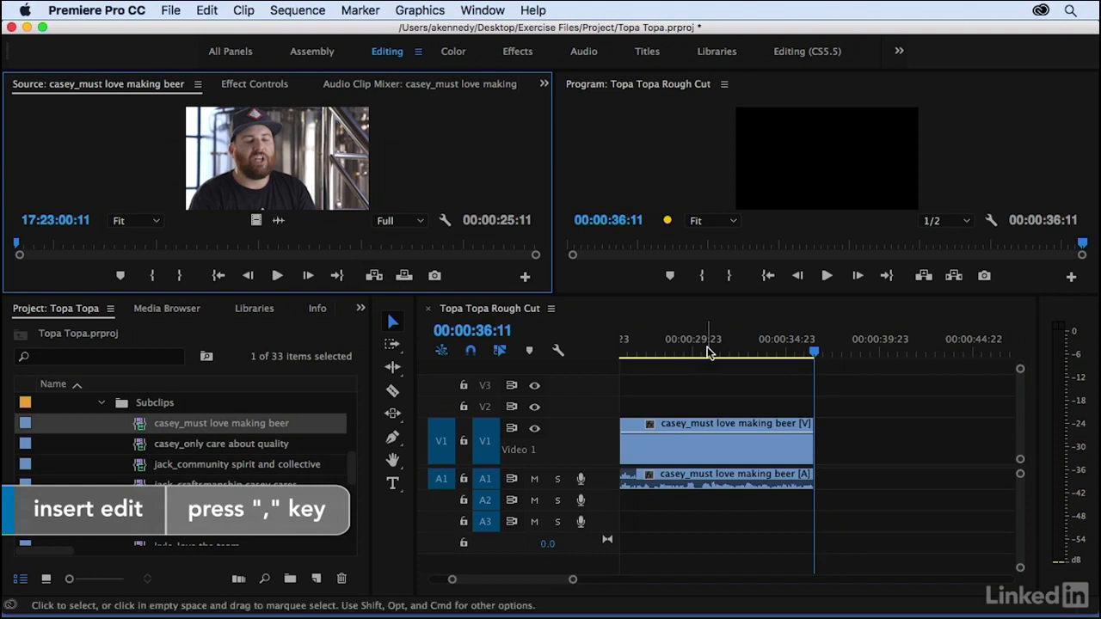
Step: Turn off the A1 source patch and overwrite only the video of "casey_must love making beer" onto V1 at 00:00:37:00
{"action": "left_click", "coordinate": [706, 352]}
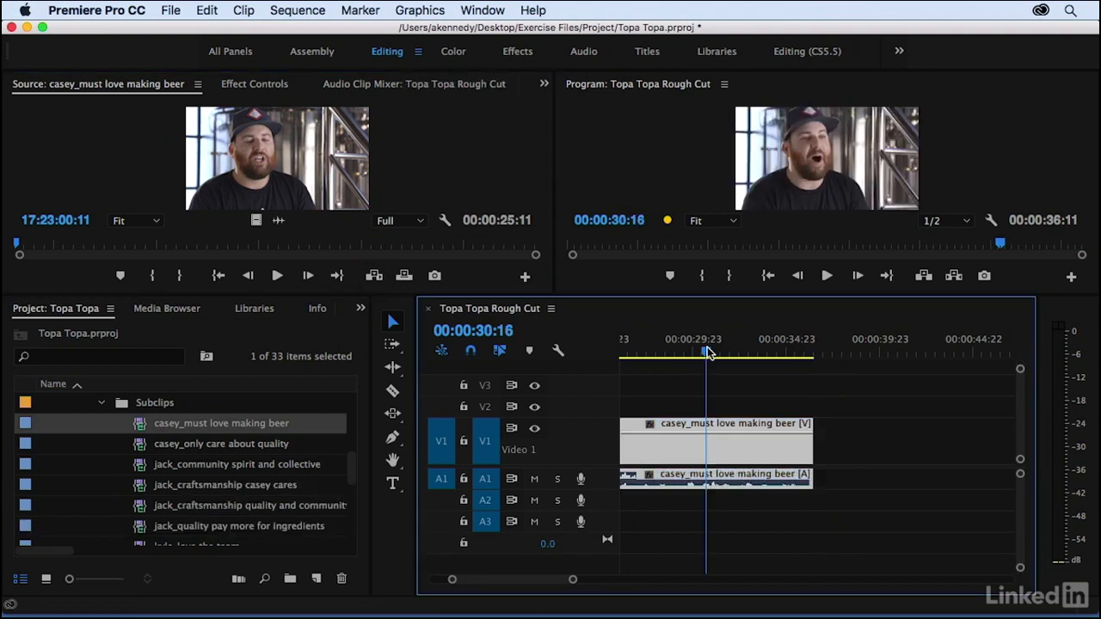
{"action": "key", "text": "backslash"}
{"action": "left_click", "coordinate": [695, 382]}
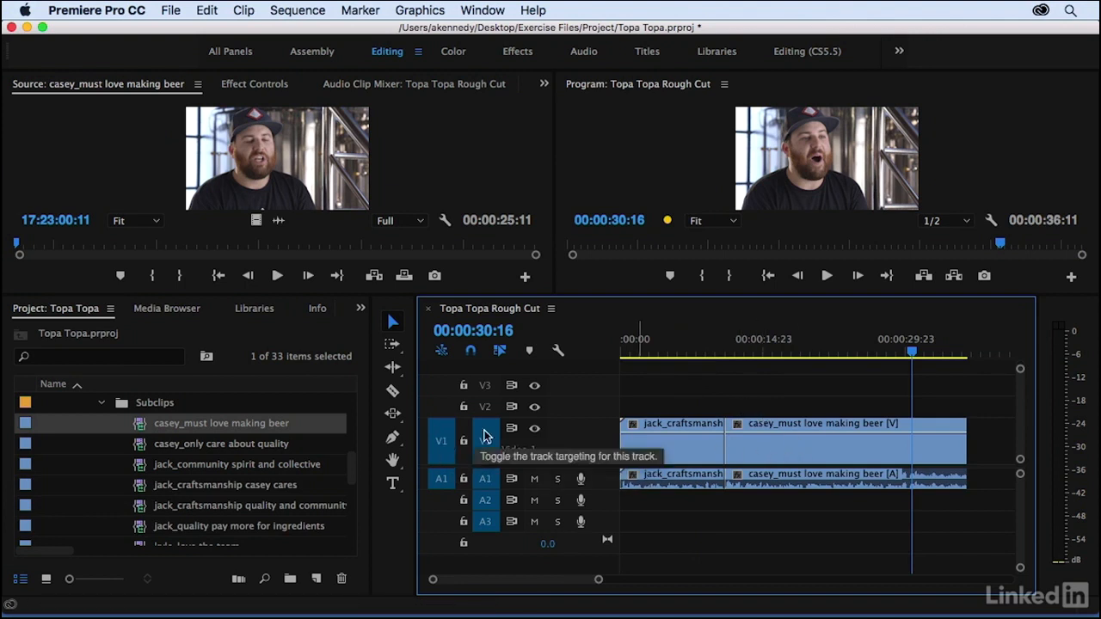
{"action": "left_click", "coordinate": [973, 350]}
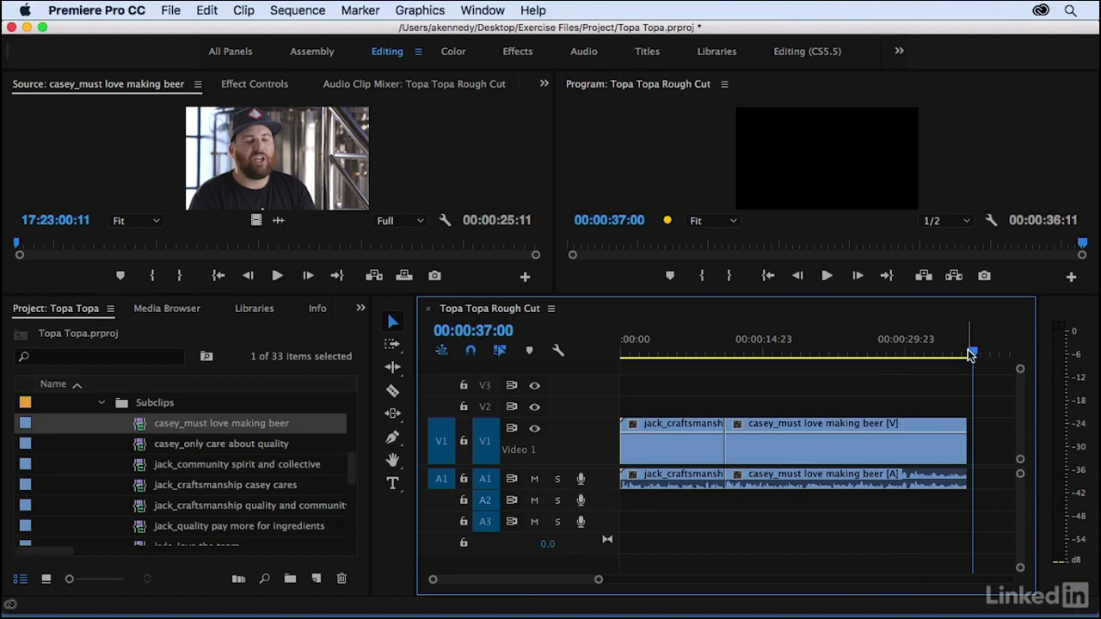
{"action": "left_click", "coordinate": [439, 481]}
{"action": "left_click", "coordinate": [326, 163]}
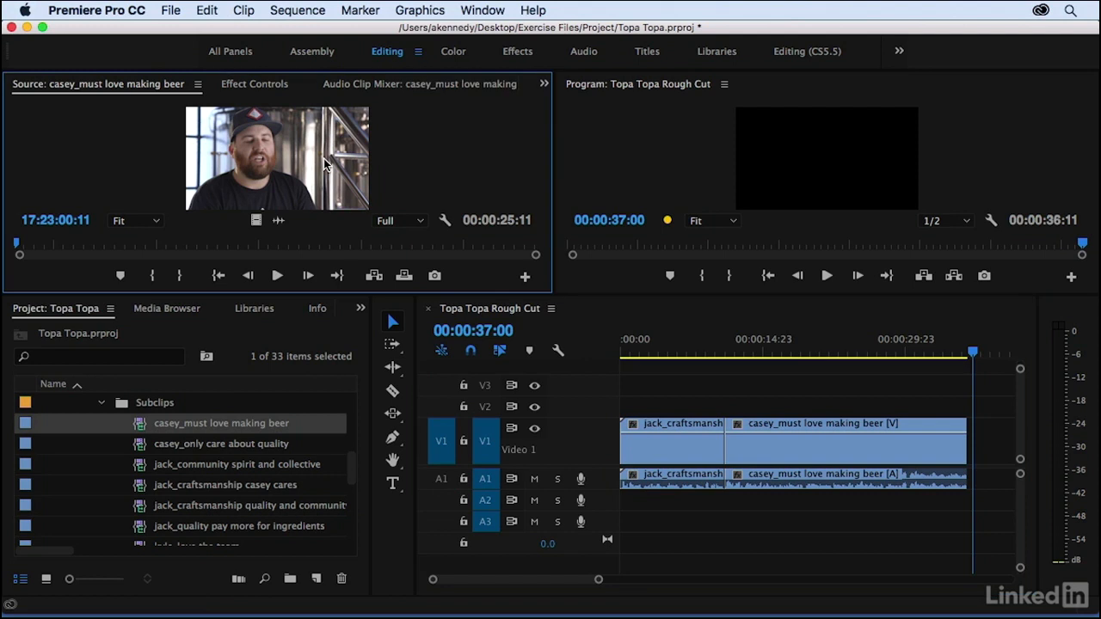
{"action": "key", "text": "period"}
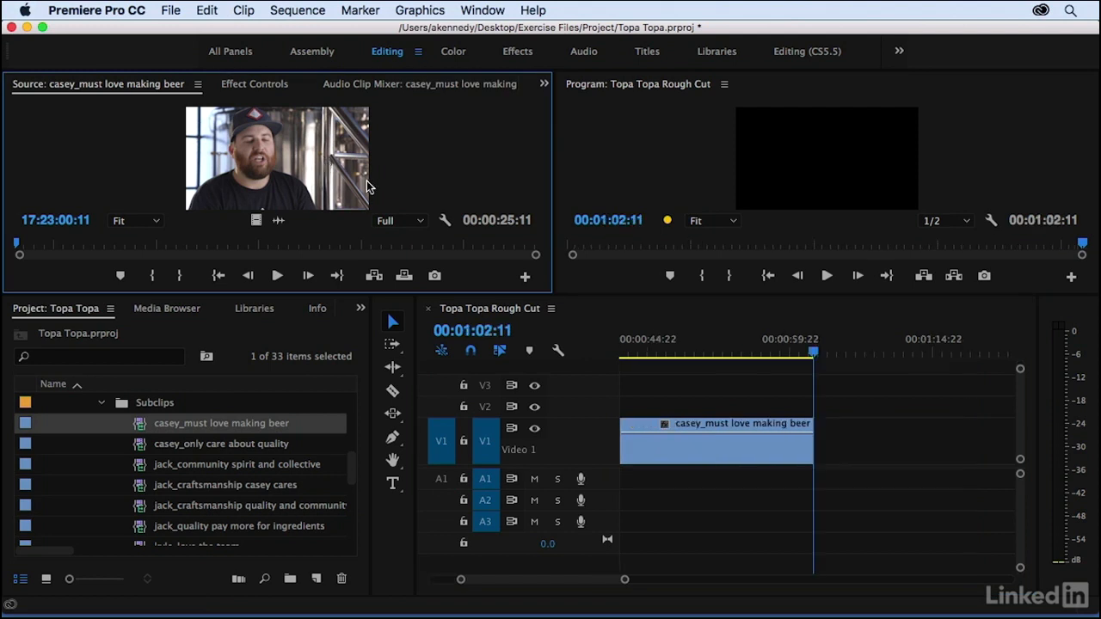
{"action": "key", "text": "backslash"}
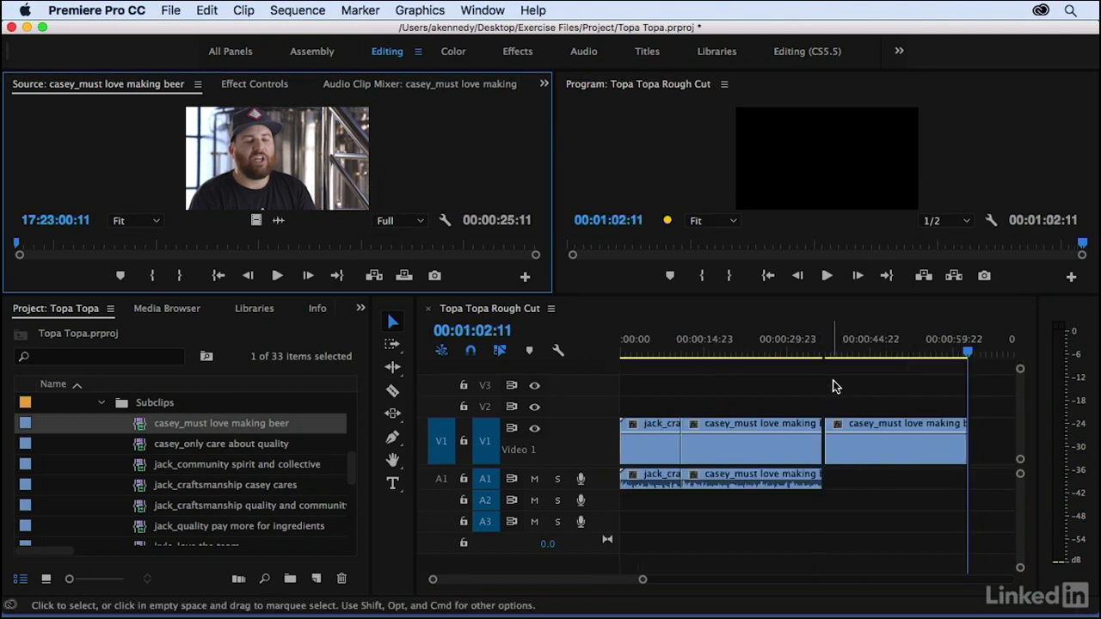
Step: Delete the video-only clip at the end of V1 and place the playhead just past the remaining clips, at 00:00:38:06
{"action": "left_click", "coordinate": [878, 441]}
{"action": "key", "text": "Delete"}
{"action": "left_click", "coordinate": [832, 353]}
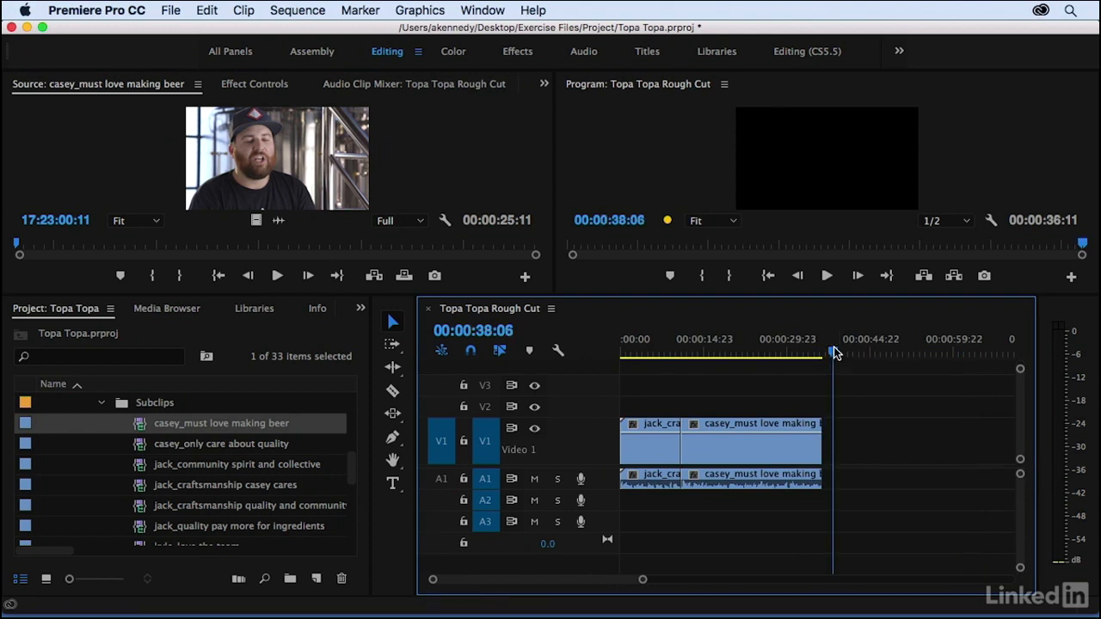
Step: Patch only the A1 source track and overwrite just the audio of "casey_must love making beer" onto A1 at 00:00:38:06
{"action": "left_click", "coordinate": [295, 163]}
{"action": "left_click", "coordinate": [441, 479]}
{"action": "left_click", "coordinate": [439, 440]}
{"action": "left_click", "coordinate": [257, 159]}
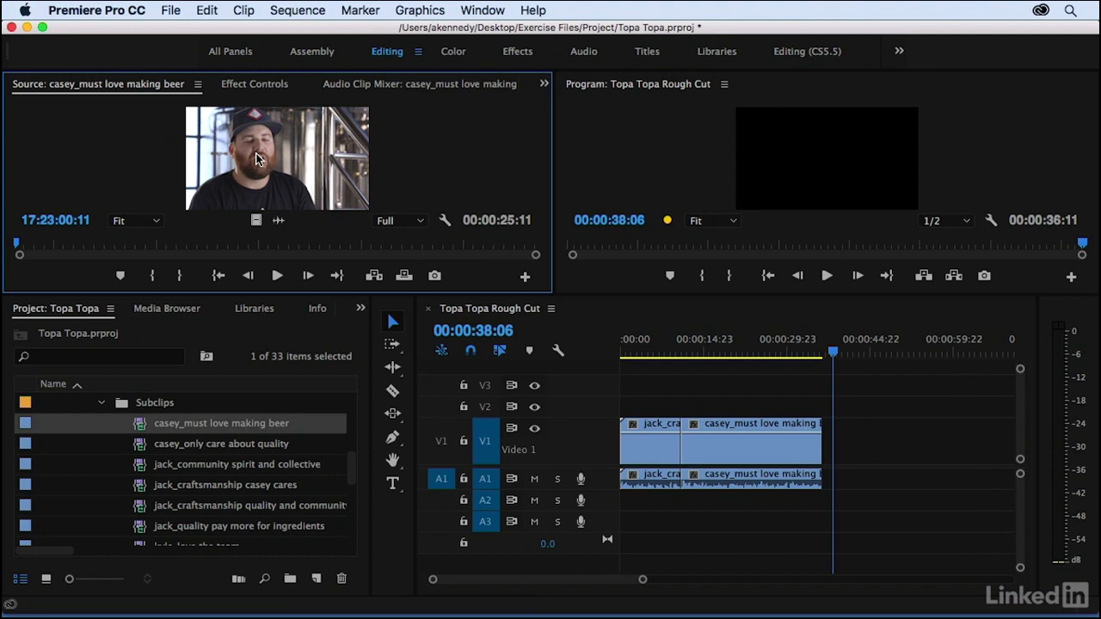
{"action": "key", "text": "period"}
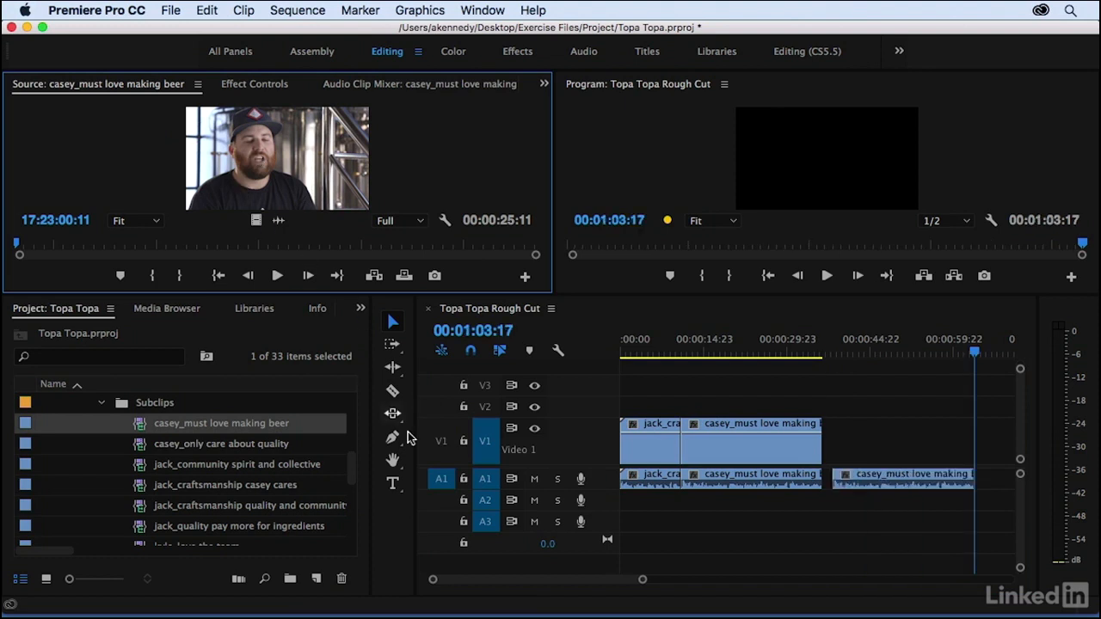
Step: Turn the V1 source patch back on and undo the audio-only overwrite
{"action": "left_click", "coordinate": [440, 450]}
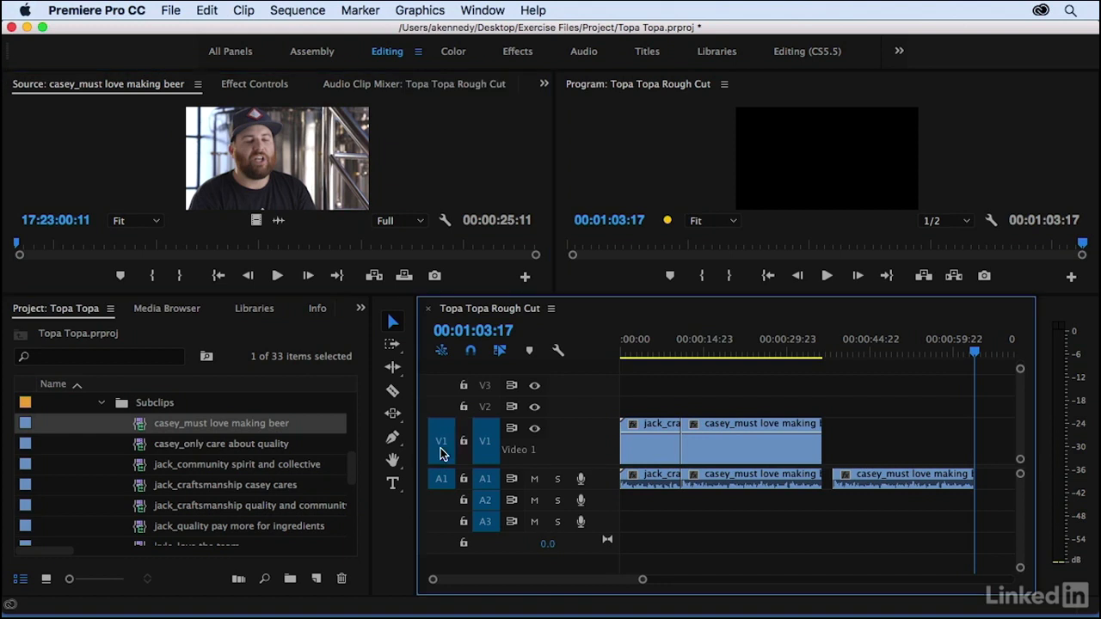
{"action": "key", "text": "super+z"}
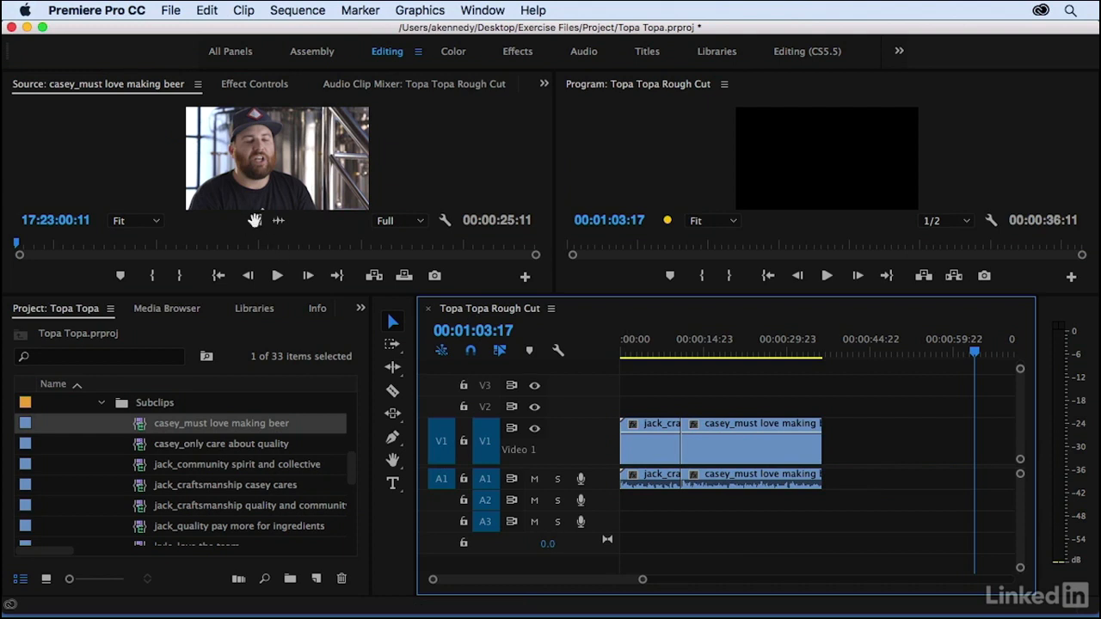
Step: Place only the video of "casey_must love making beer" on V1 beyond the last clip, and delete it again
{"action": "left_click_drag", "start_coordinate": [256, 221], "coordinate": [257, 225]}
{"action": "left_click_drag", "start_coordinate": [580, 348], "coordinate": [857, 438]}
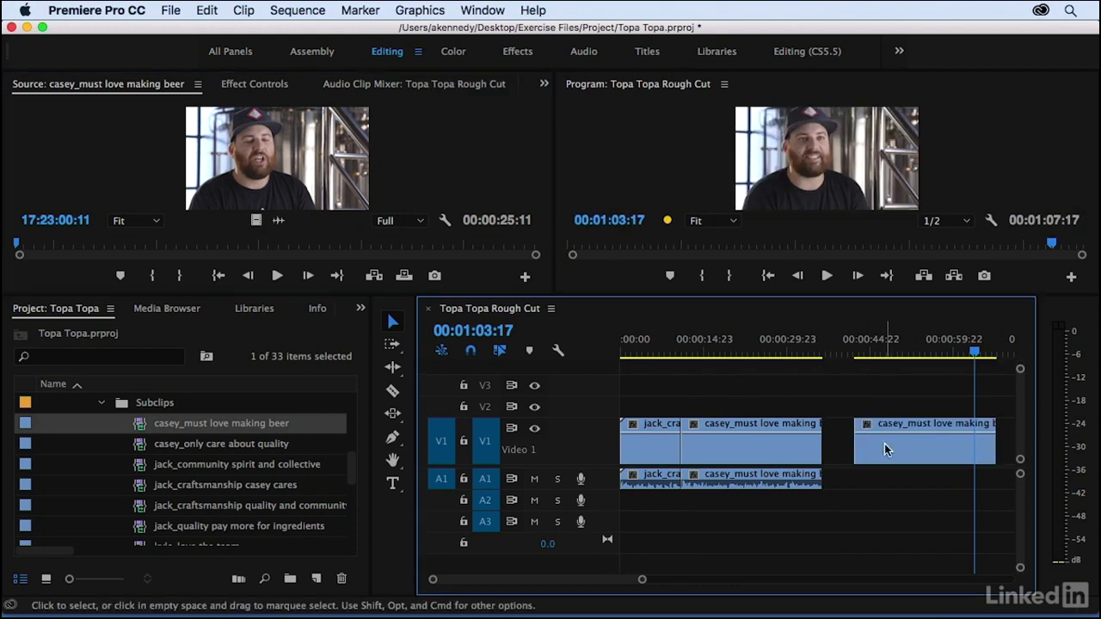
{"action": "left_click", "coordinate": [884, 450]}
{"action": "key", "text": "Delete"}
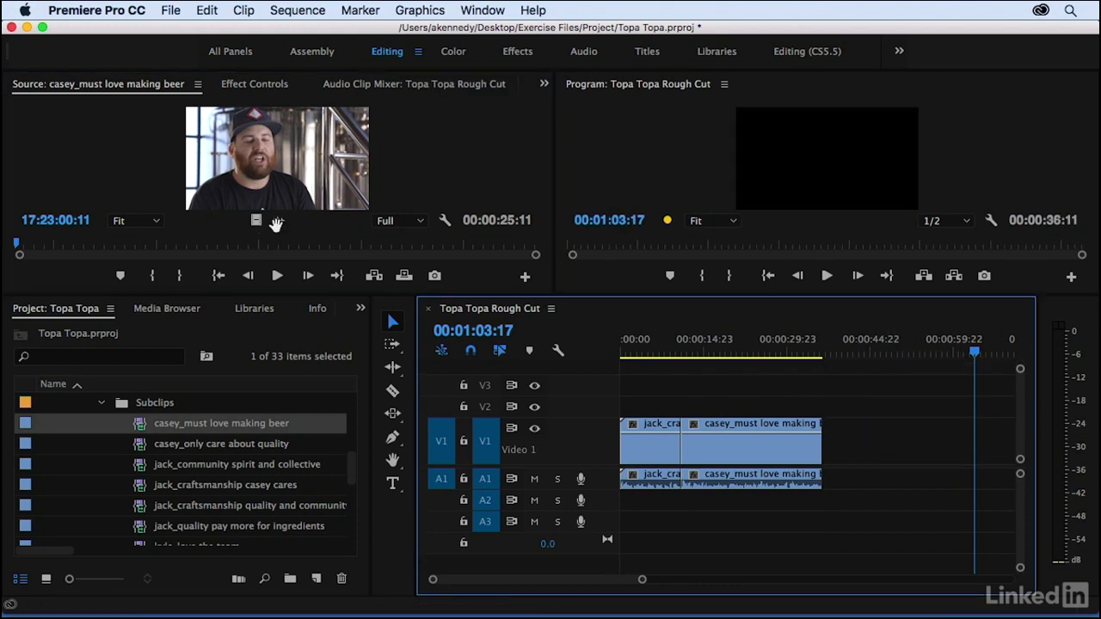
Step: Place only the audio of "casey_must love making beer" on A1 just past the last clip, and delete it again
{"action": "left_click_drag", "start_coordinate": [276, 221], "coordinate": [841, 471]}
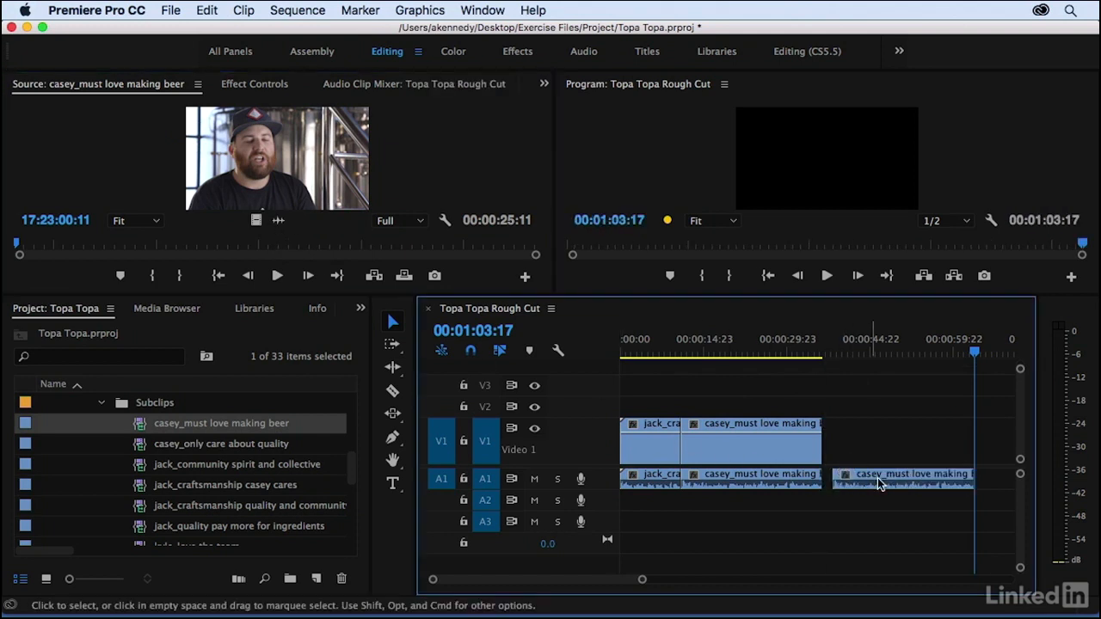
{"action": "left_click", "coordinate": [856, 475]}
{"action": "key", "text": "Delete"}
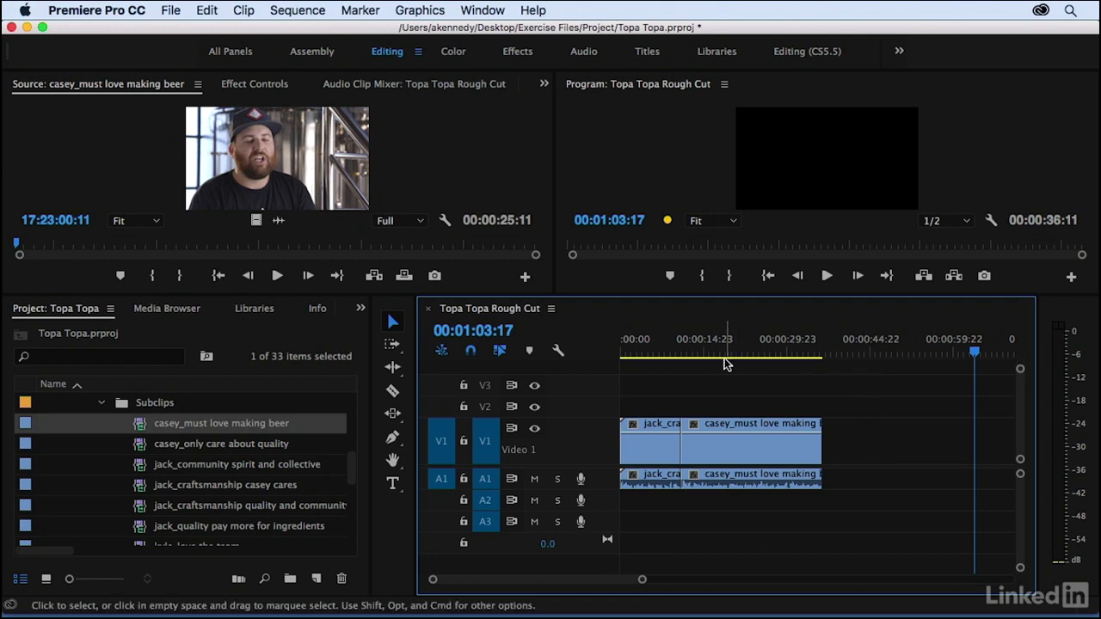
Step: Play the sequence from 00:00:05:21 across the cut between the first and second clips
{"action": "left_click", "coordinate": [653, 359]}
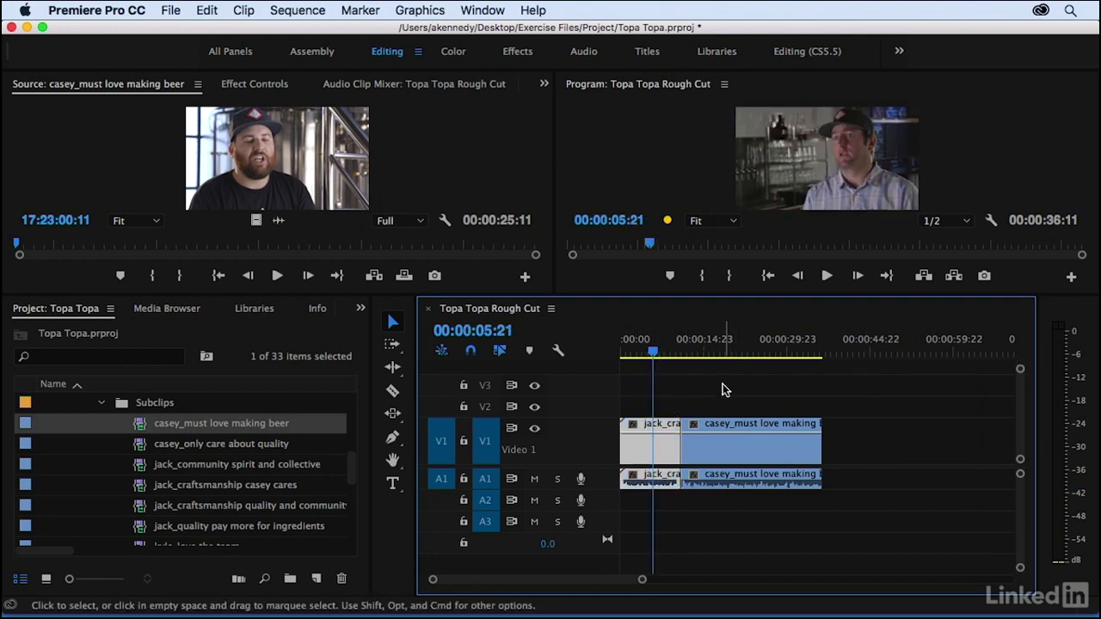
{"action": "key", "text": "space"}
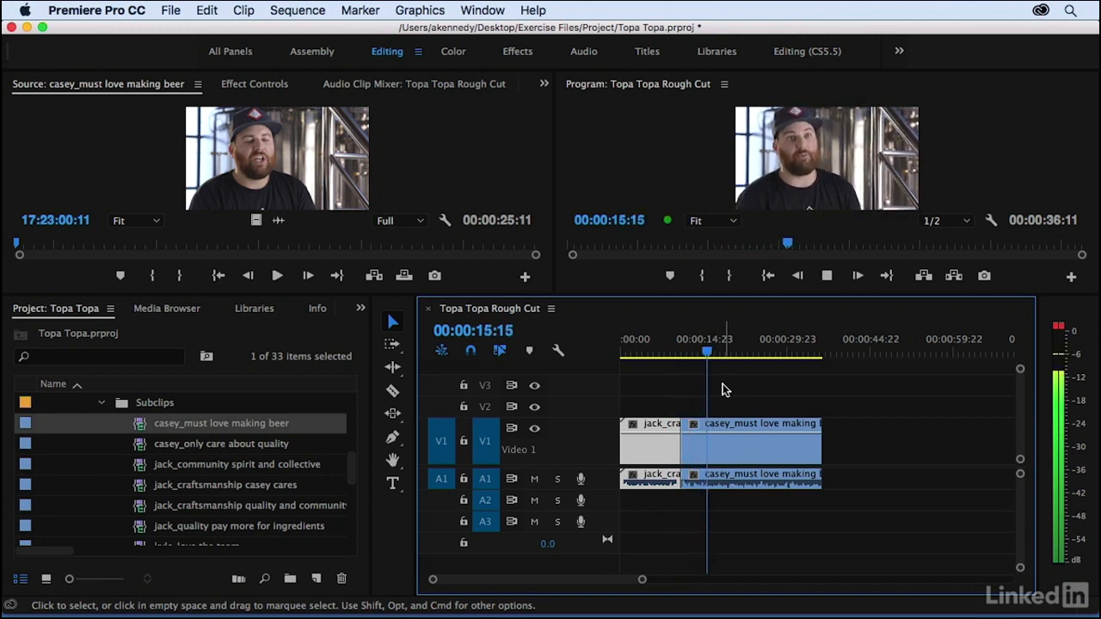
{"action": "key", "text": "space"}
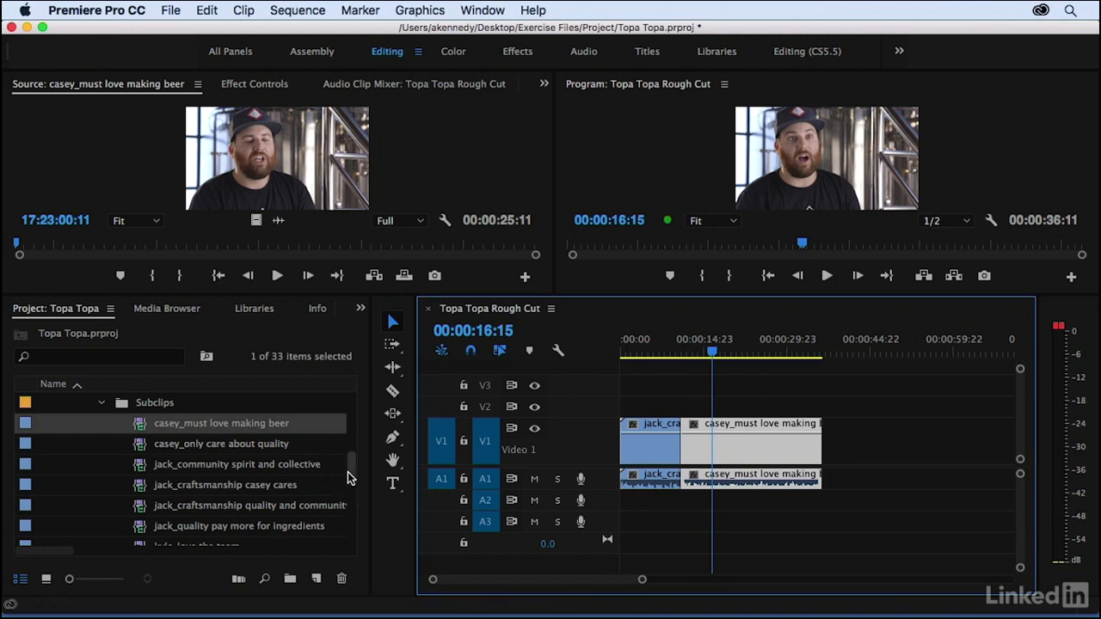
Step: Open the subclip "jack_craftsmanship casey cares" in the Source Monitor and play it through
{"action": "left_click_drag", "start_coordinate": [348, 479], "coordinate": [352, 484]}
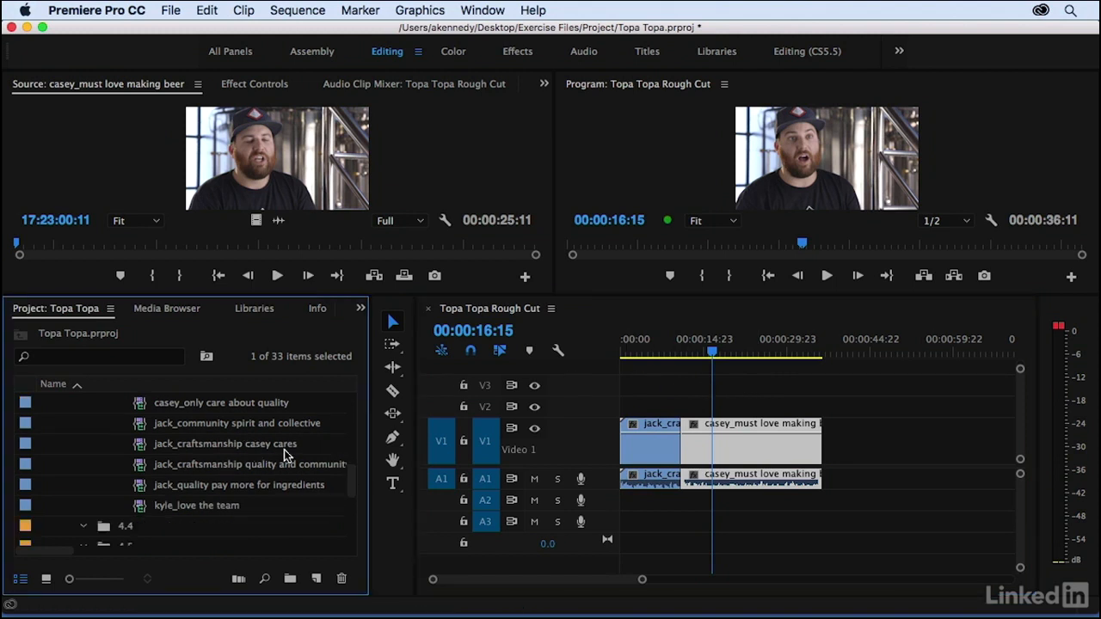
{"action": "double_click", "coordinate": [140, 449]}
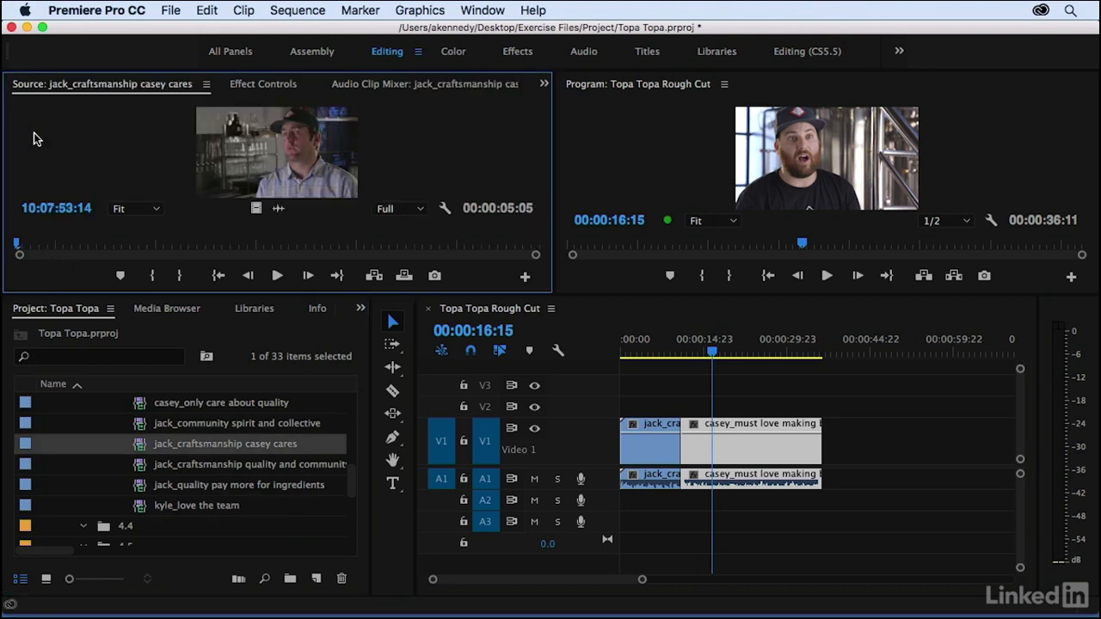
{"action": "key", "text": "space"}
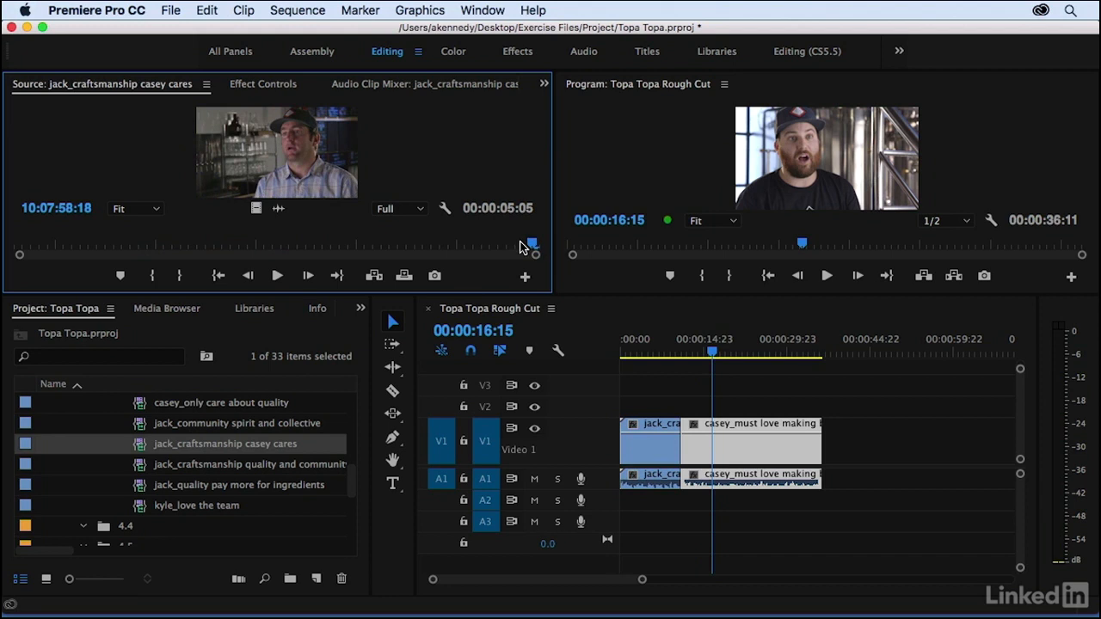
Step: Replay the end of "jack_craftsmanship casey cares" and mark an Out point at 10:07:58:06
{"action": "left_click", "coordinate": [455, 246]}
{"action": "key", "text": "space"}
{"action": "key", "text": "space"}
{"action": "key", "text": "Left"}
{"action": "key", "text": "Left"}
{"action": "key", "text": "Left"}
{"action": "key", "text": "Left"}
{"action": "key", "text": "o"}
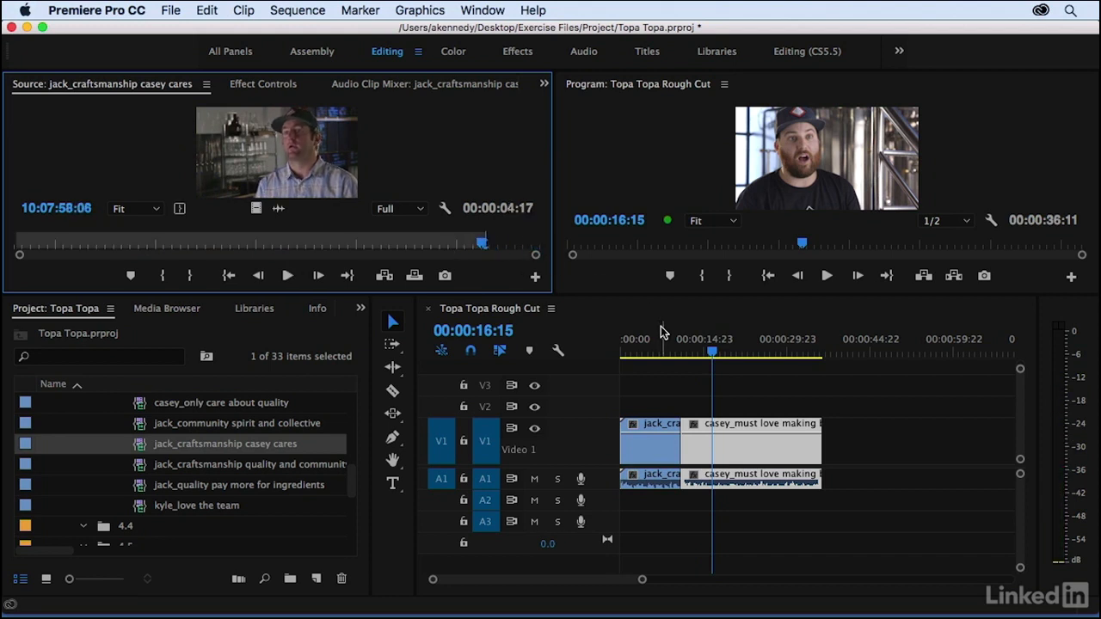
Step: Insert the marked part of "jack_craftsmanship casey cares" at the playhead, parked on the edit point at 00:00:11:00
{"action": "left_click", "coordinate": [691, 391]}
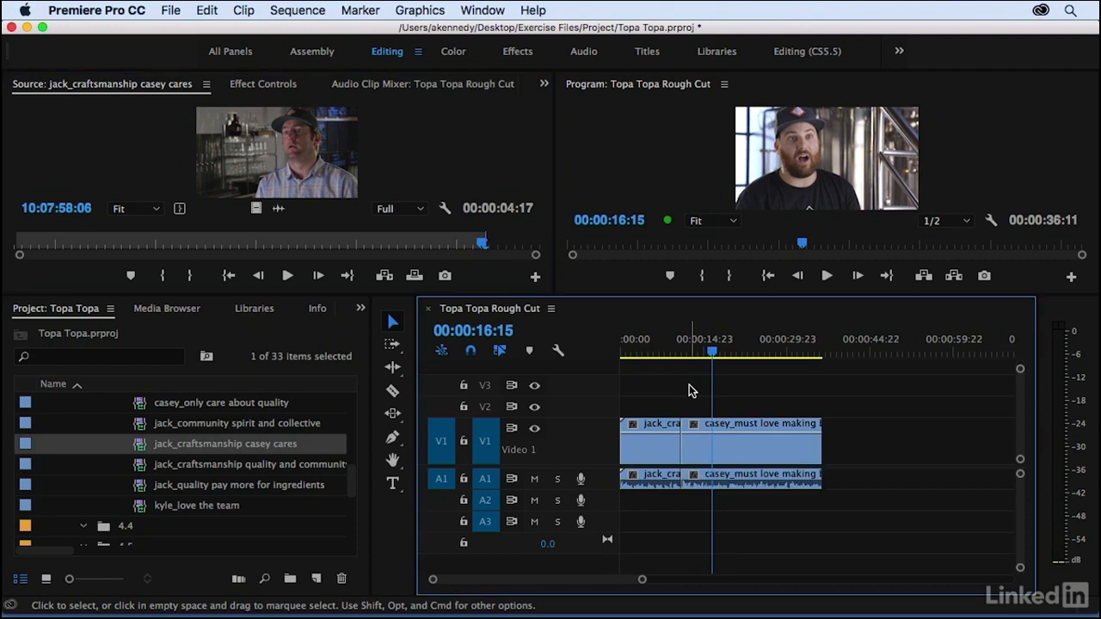
{"action": "key", "text": "Up"}
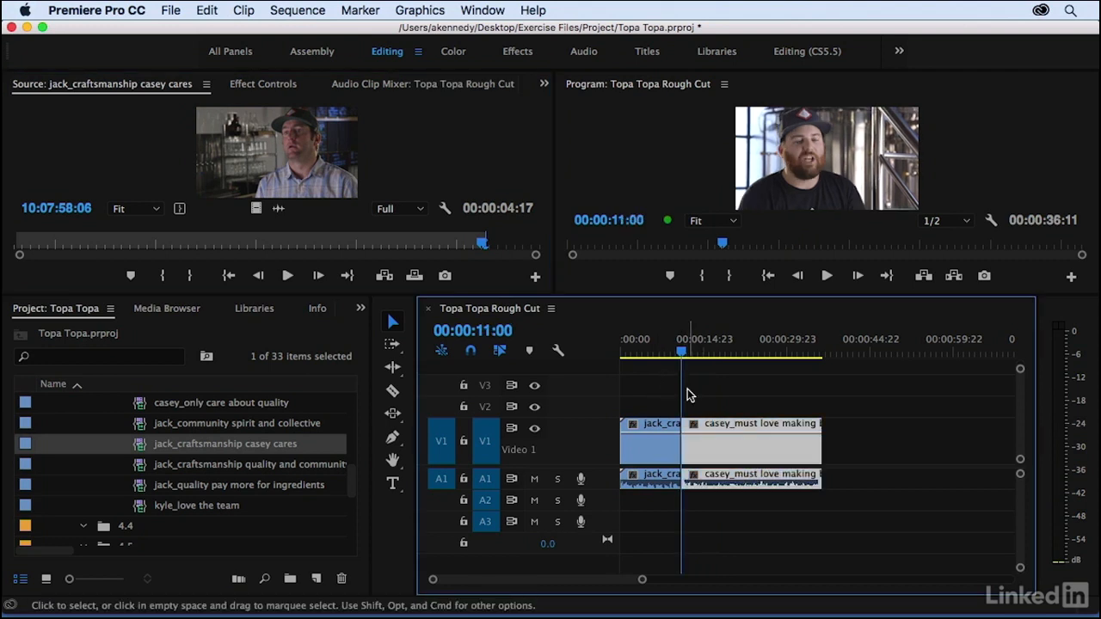
{"action": "left_click", "coordinate": [310, 159]}
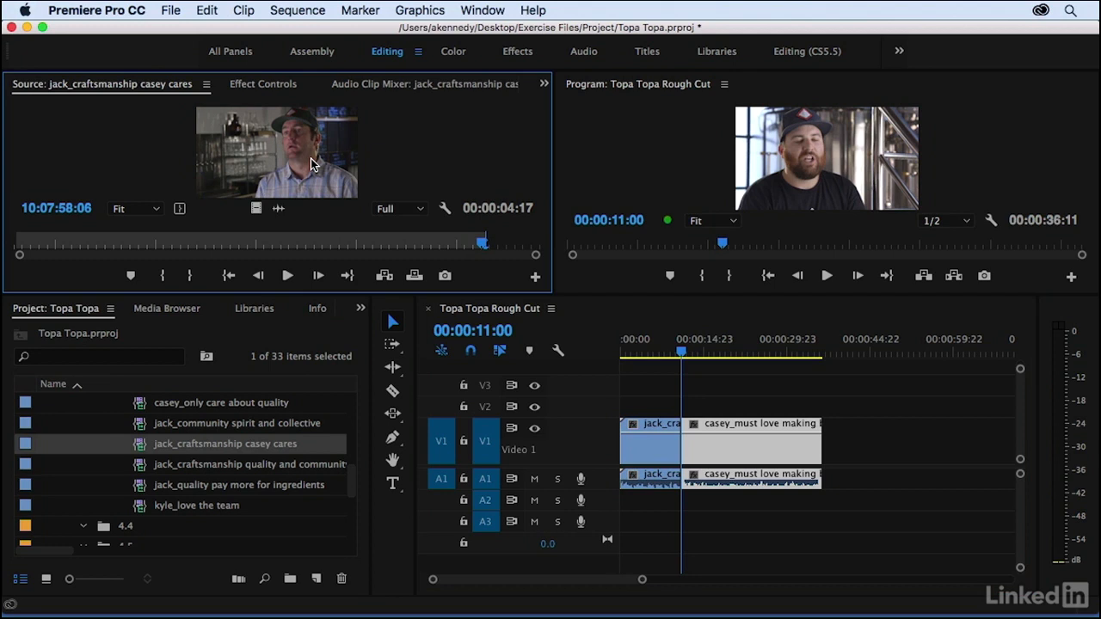
{"action": "key", "text": "comma"}
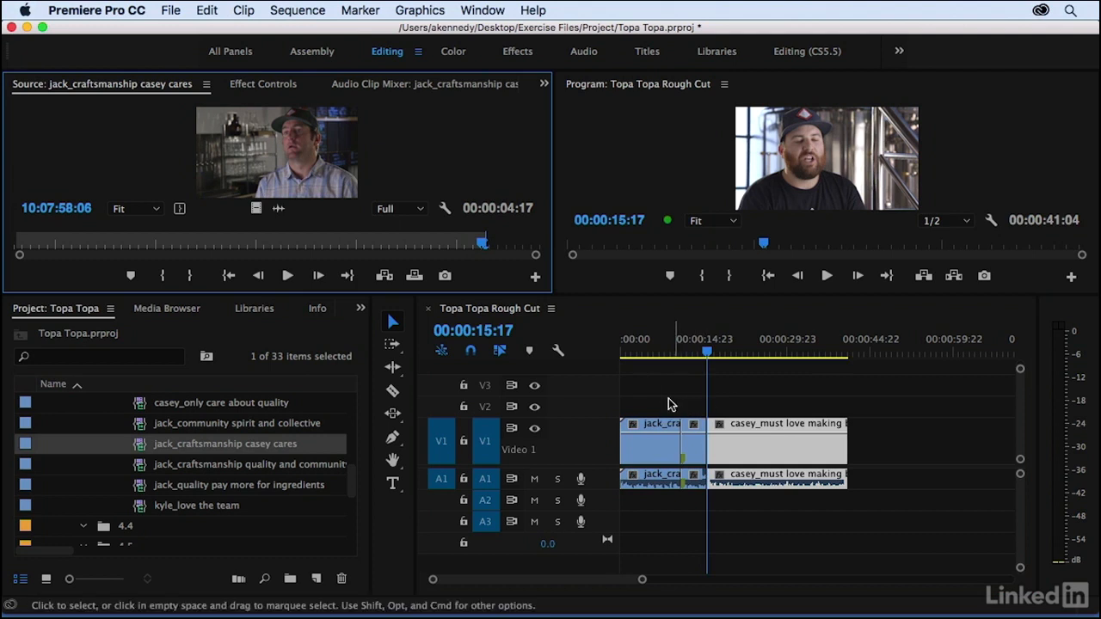
Step: Play the sequence across the newly inserted clip, and undo the insert
{"action": "left_click", "coordinate": [680, 353]}
{"action": "key", "text": "space"}
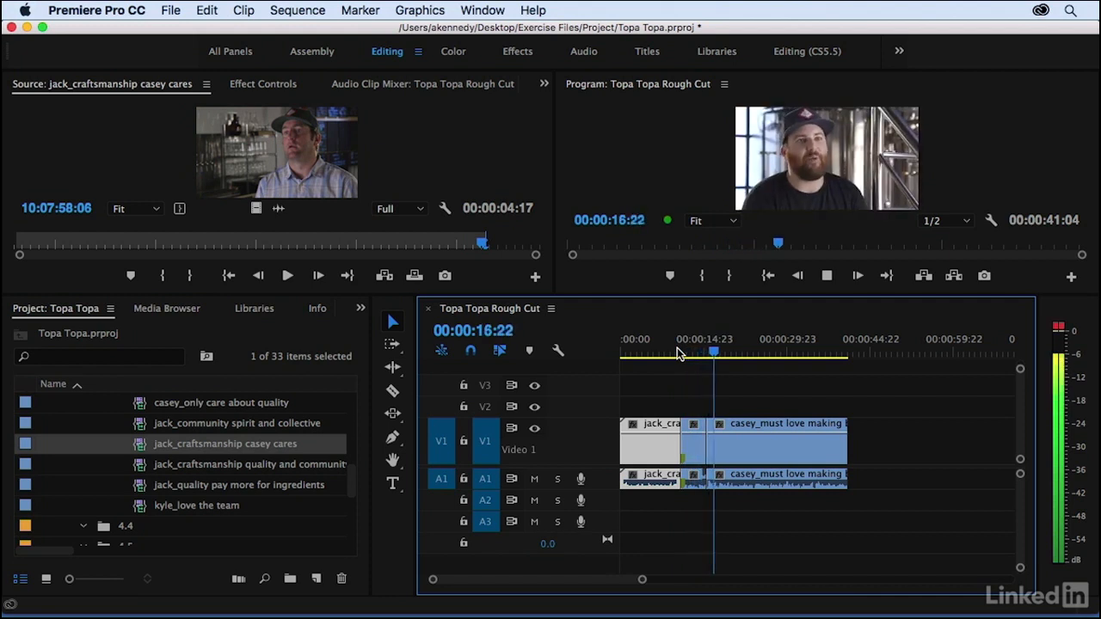
{"action": "key", "text": "space"}
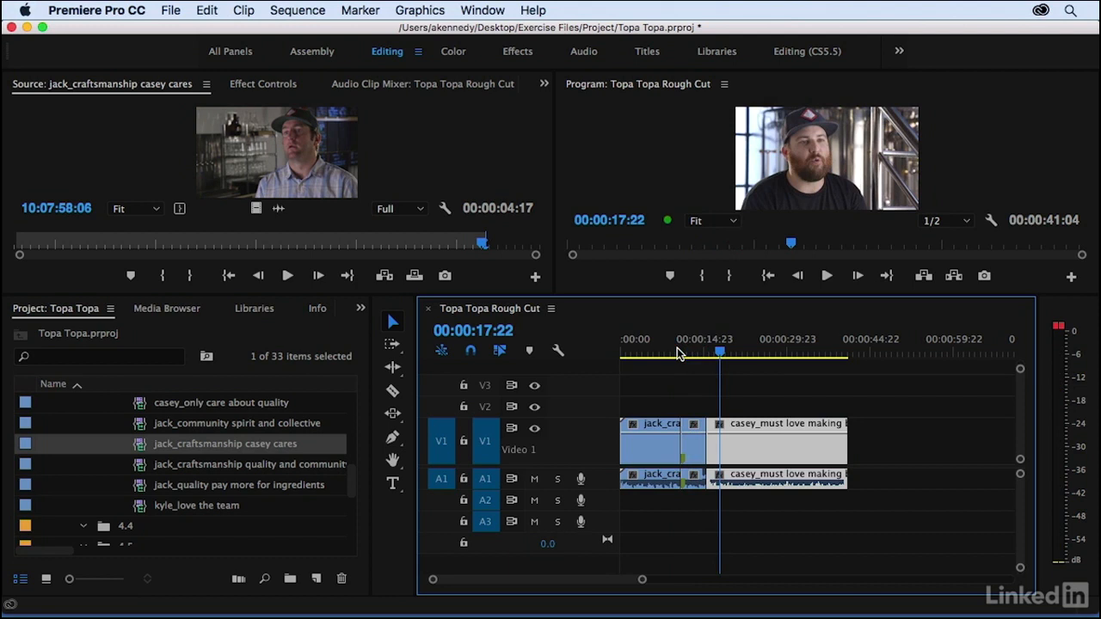
{"action": "key", "text": "super+z"}
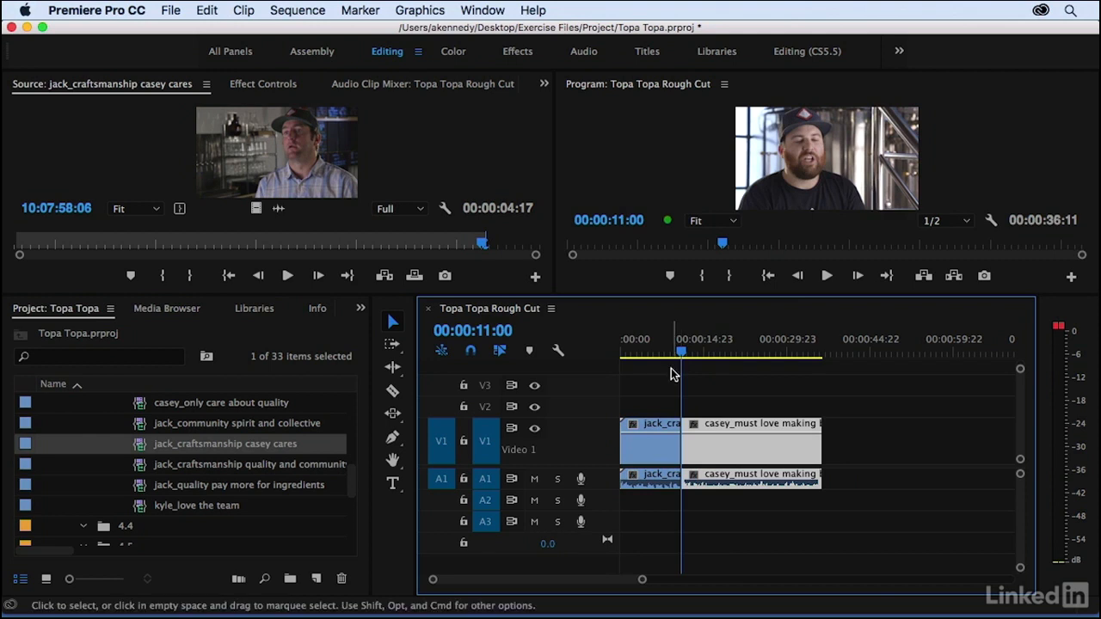
Step: Insert the marked "jack_craftsmanship casey cares" from the Source Monitor directly between the two timeline clips at 00:00:11:00
{"action": "left_click", "coordinate": [675, 376]}
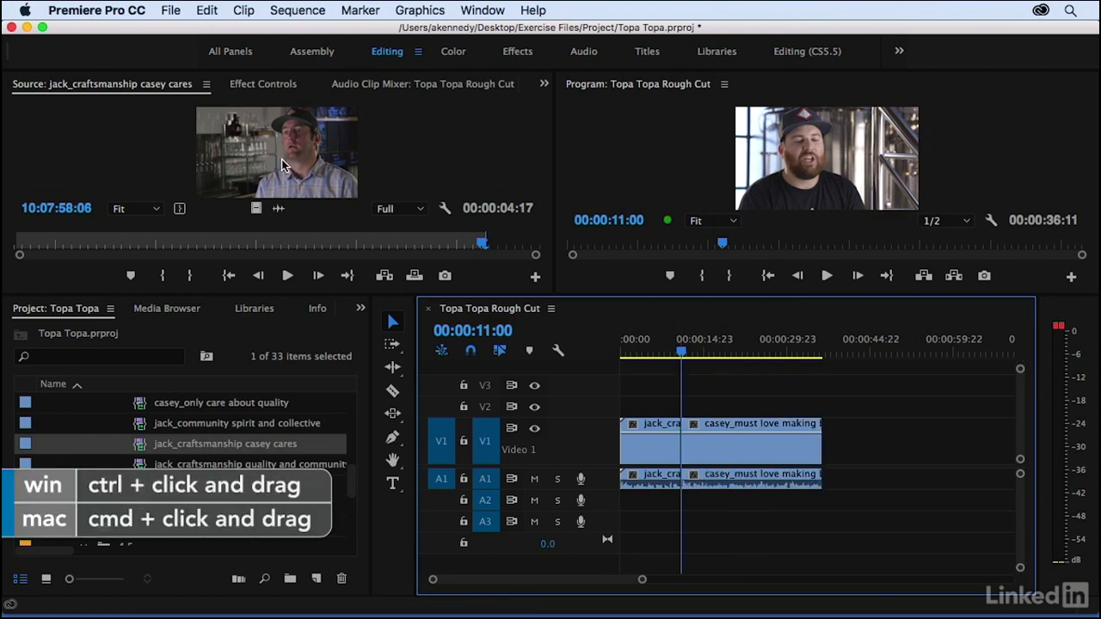
{"action": "left_click_drag", "start_coordinate": [266, 154], "coordinate": [686, 453]}
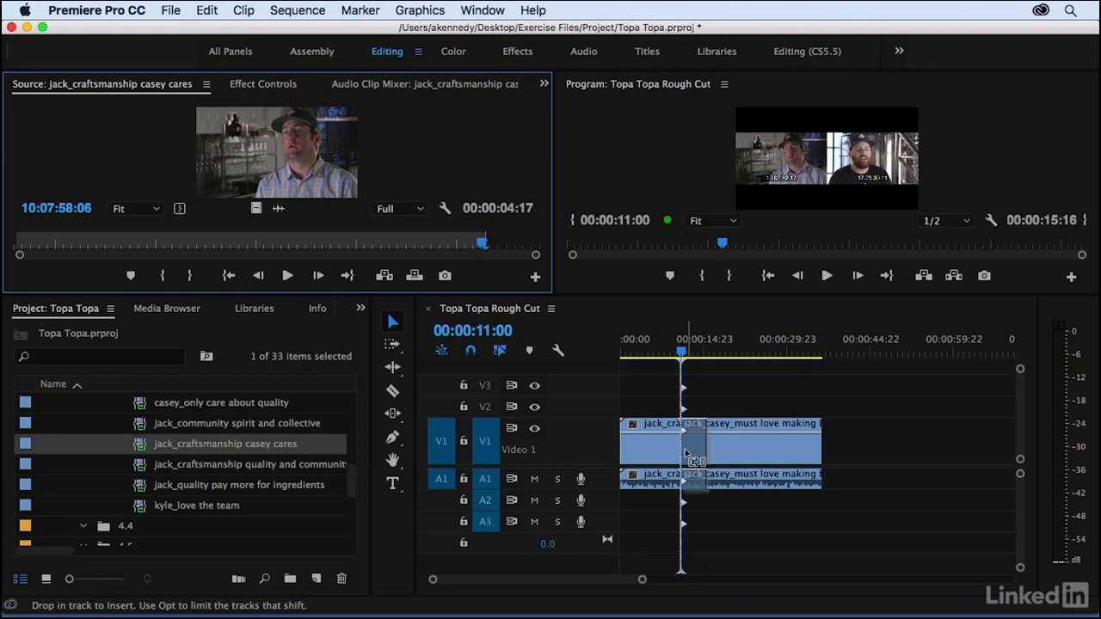
{"action": "left_click_drag", "start_coordinate": [687, 455], "coordinate": [689, 456]}
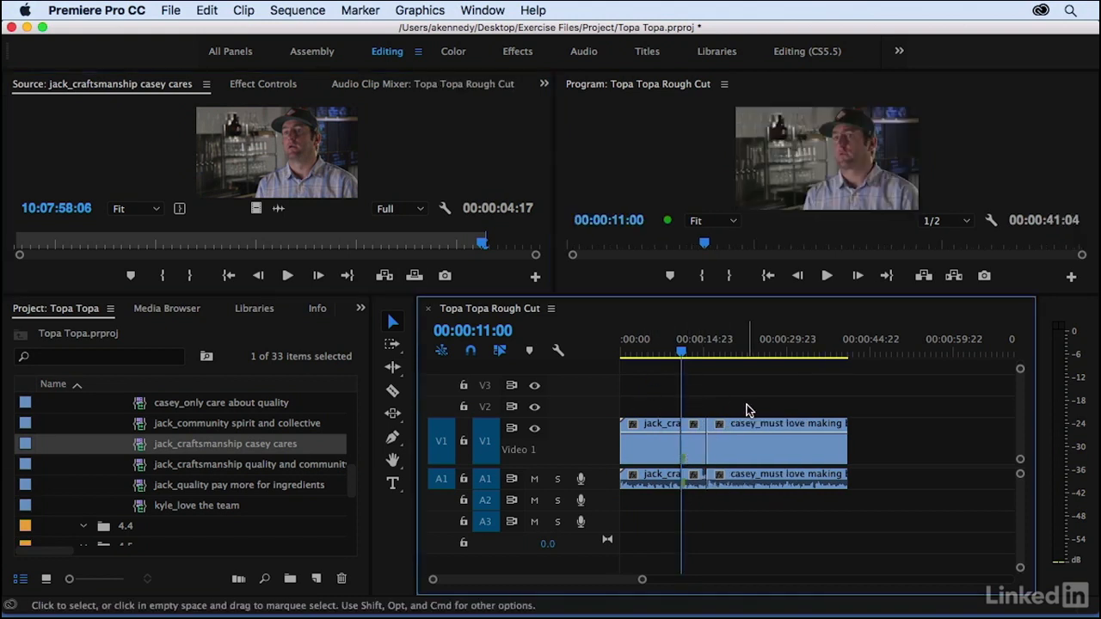
Step: Move the sequence playhead to the end of the last clip, at 00:00:41:04
{"action": "left_click", "coordinate": [732, 344]}
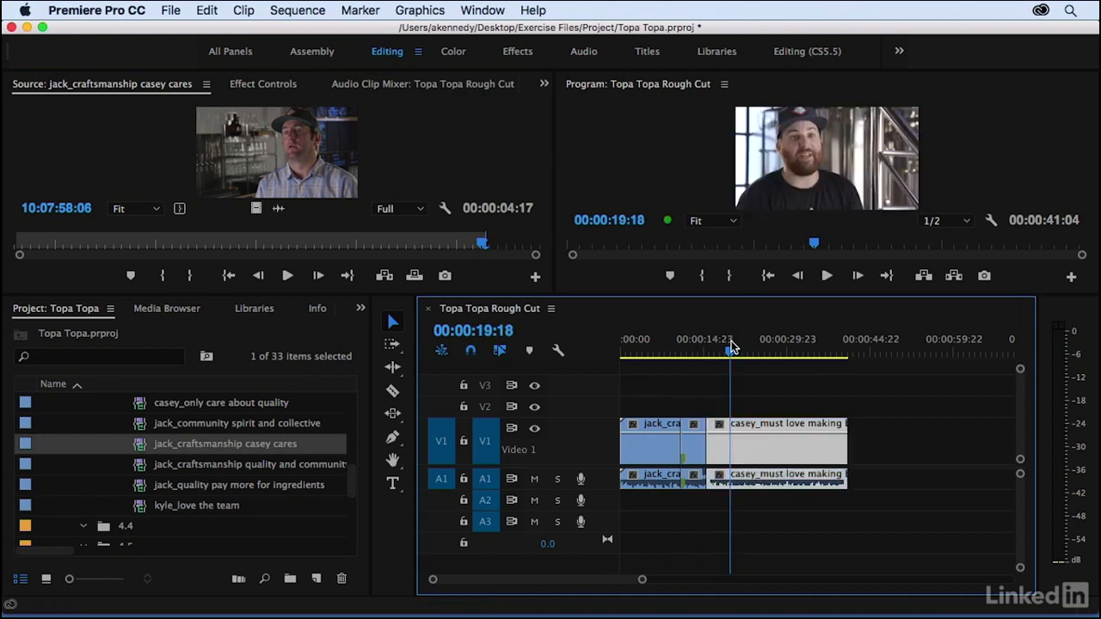
{"action": "key", "text": "Down"}
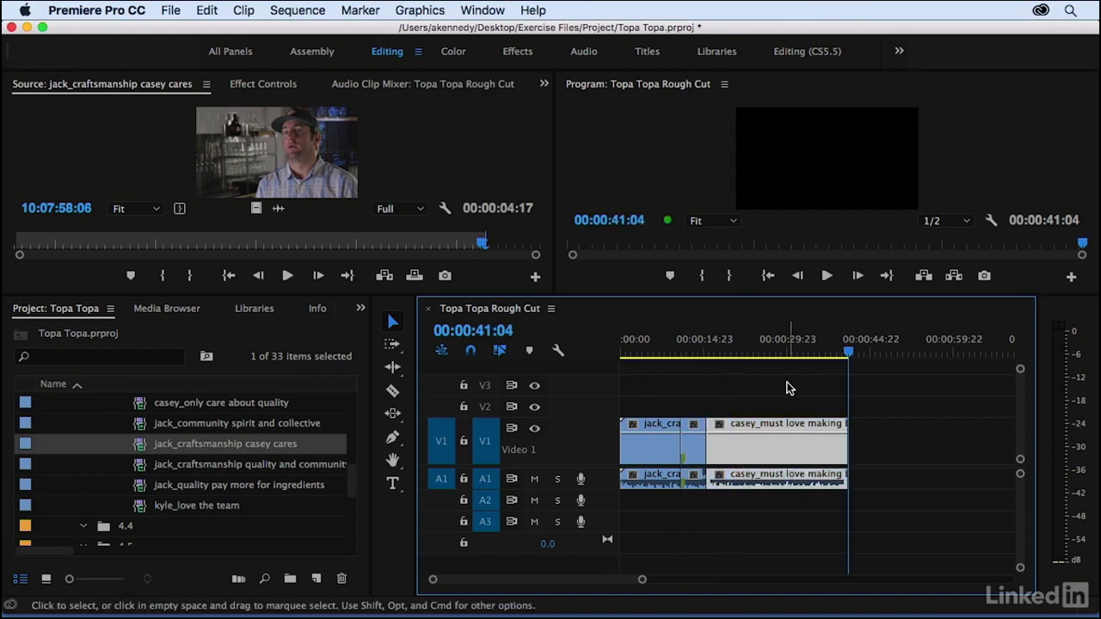
{"action": "left_click", "coordinate": [787, 388]}
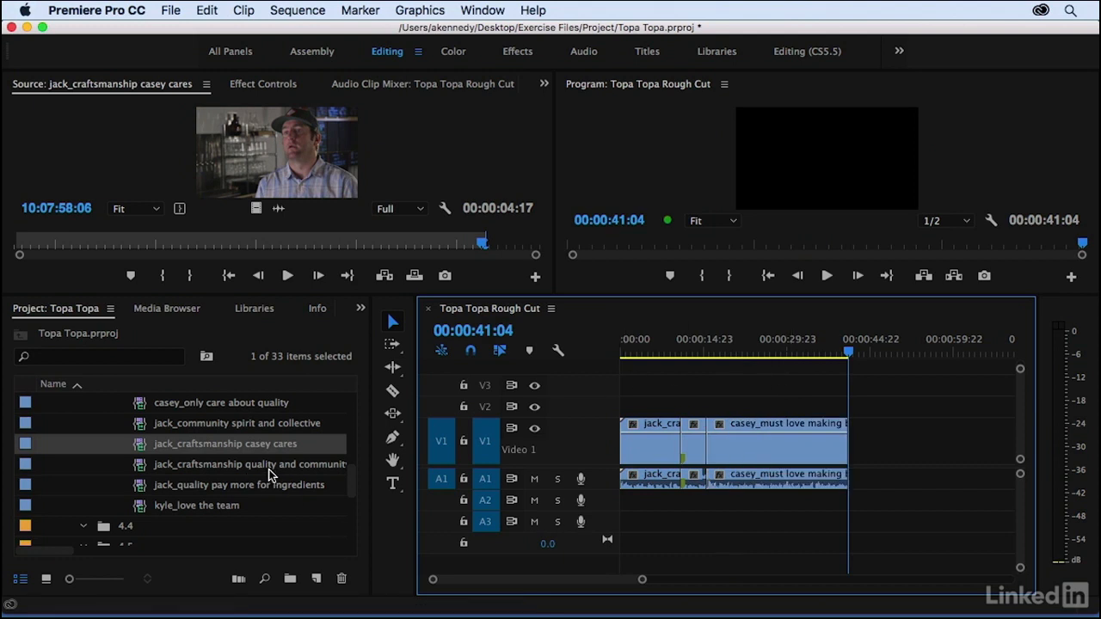
Step: Preview the subclip "casey_only care about quality" in the Source Monitor and overwrite it onto the end of the sequence at 00:00:41:04
{"action": "left_click_drag", "start_coordinate": [351, 485], "coordinate": [347, 472]}
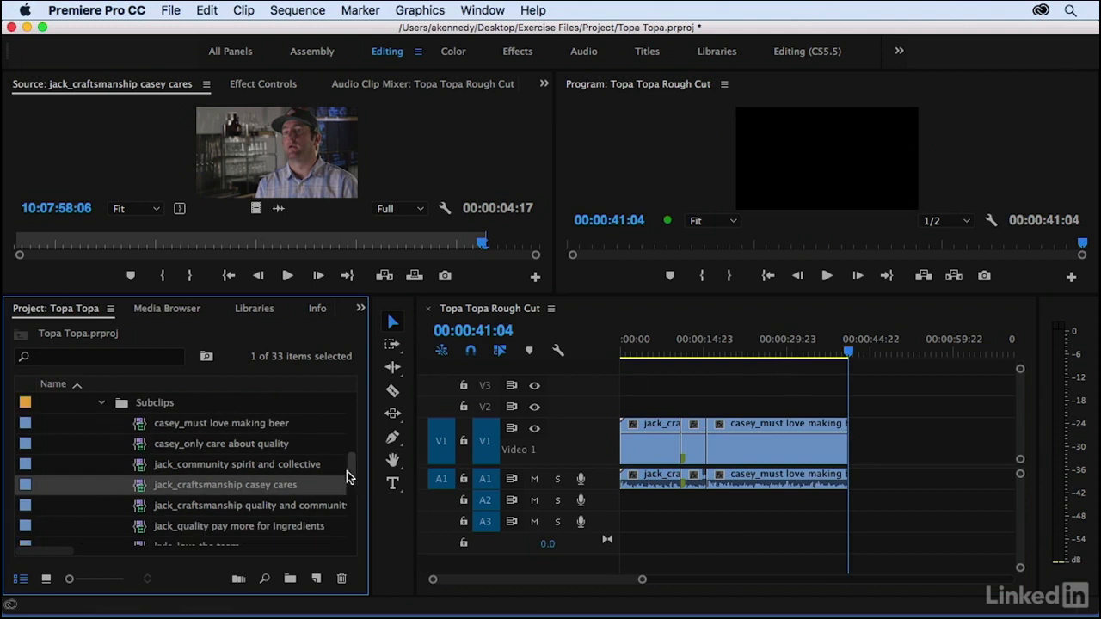
{"action": "left_click", "coordinate": [142, 448]}
{"action": "double_click", "coordinate": [142, 448]}
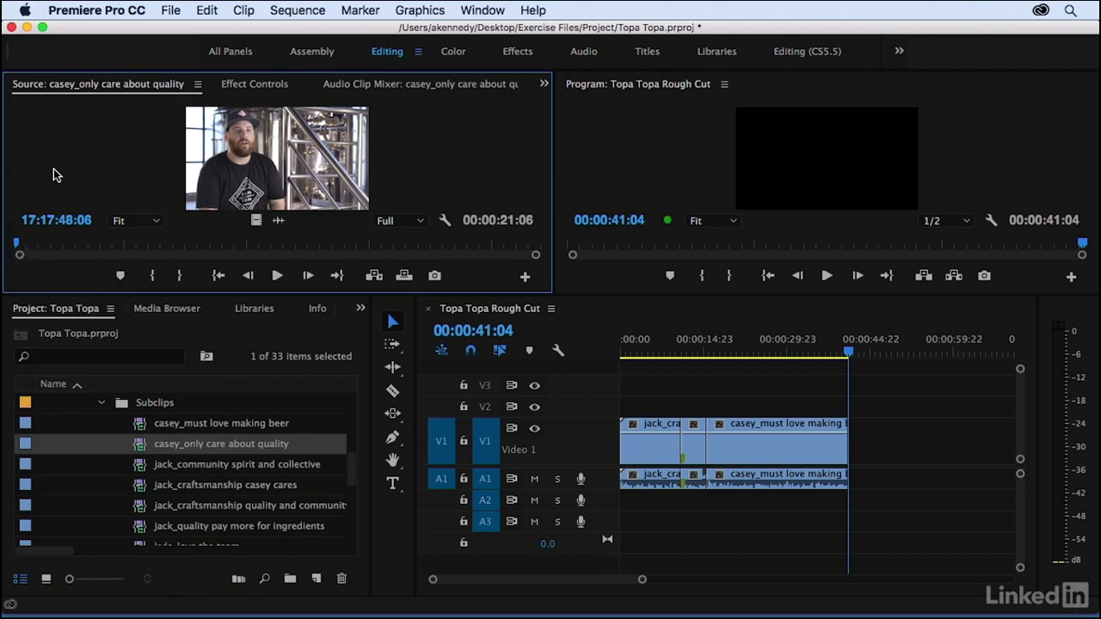
{"action": "key", "text": "space"}
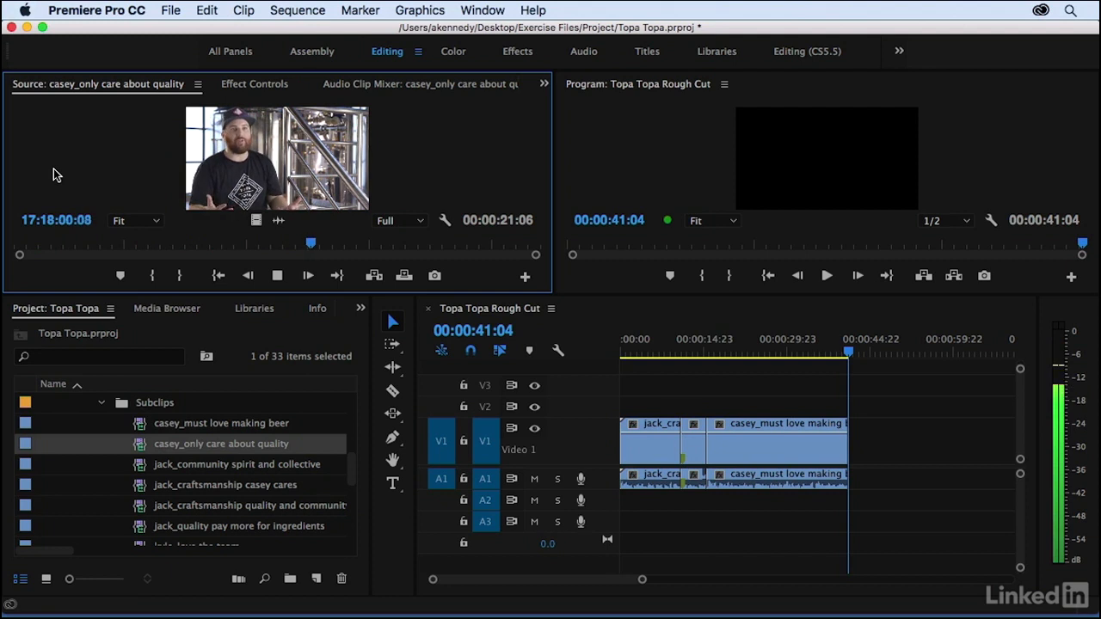
{"action": "key", "text": "space"}
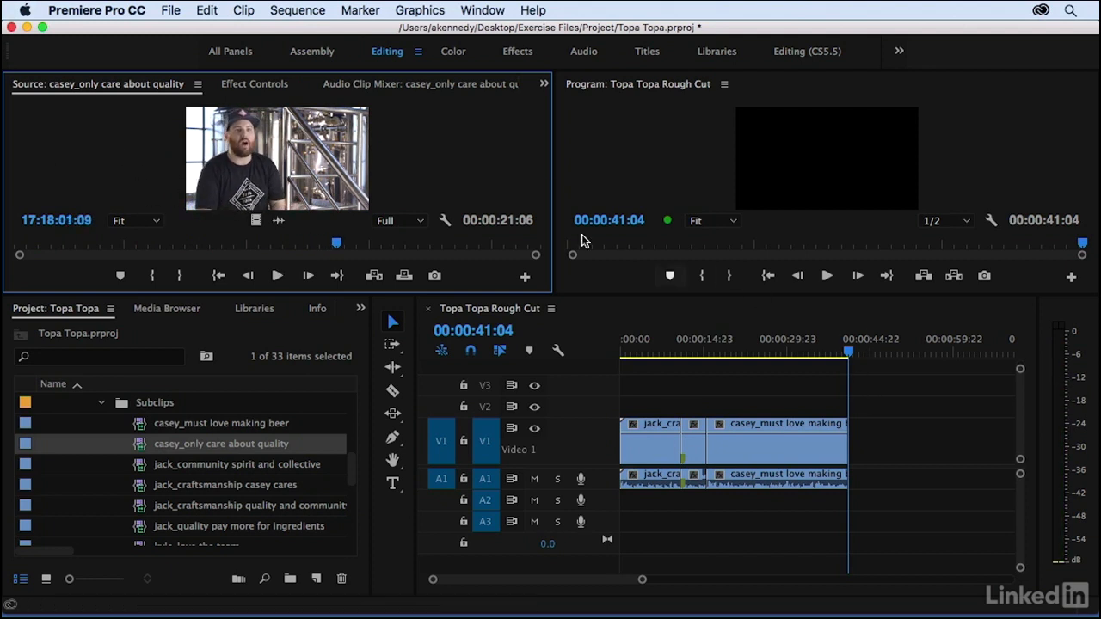
{"action": "key", "text": "period"}
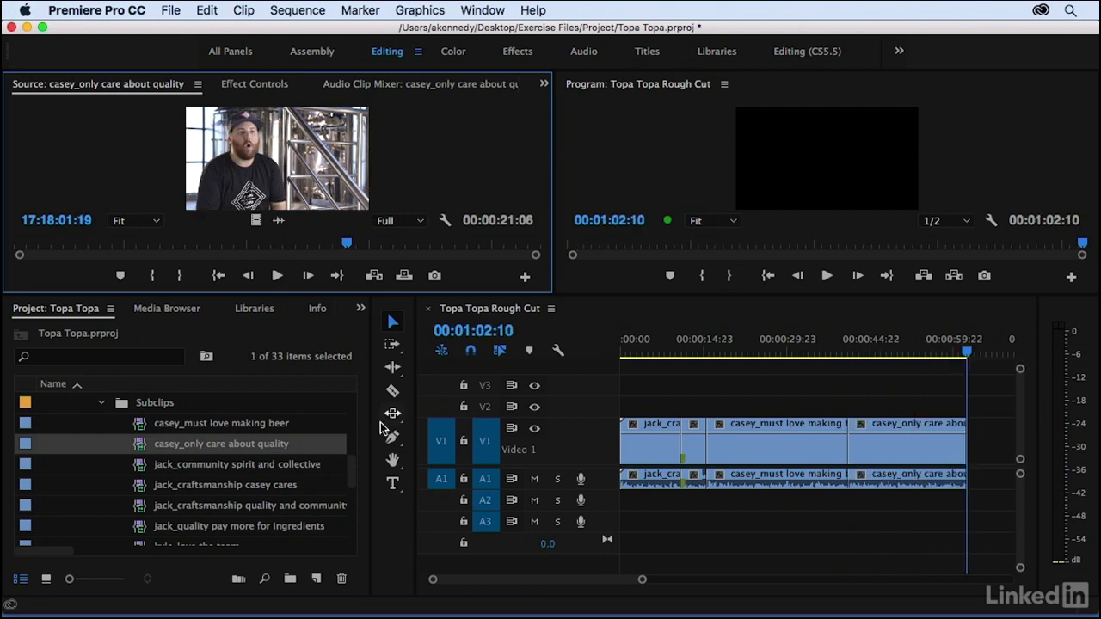
Step: Open the subclip "jack_quality pay more for ingredients" in the Source Monitor and preview it
{"action": "left_click_drag", "start_coordinate": [351, 467], "coordinate": [351, 478]}
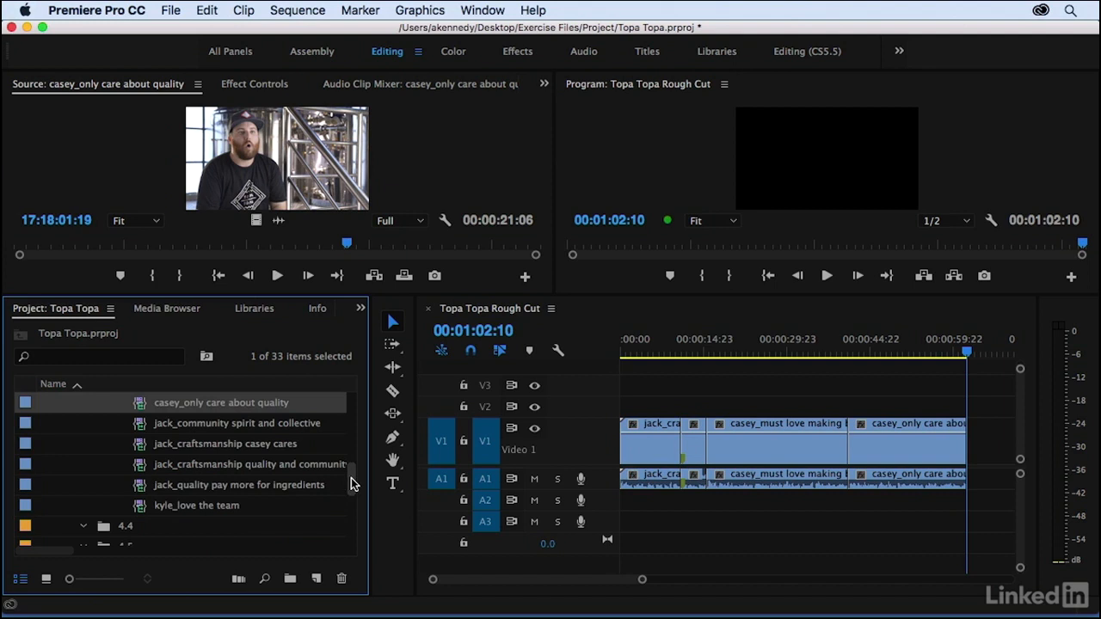
{"action": "double_click", "coordinate": [141, 490]}
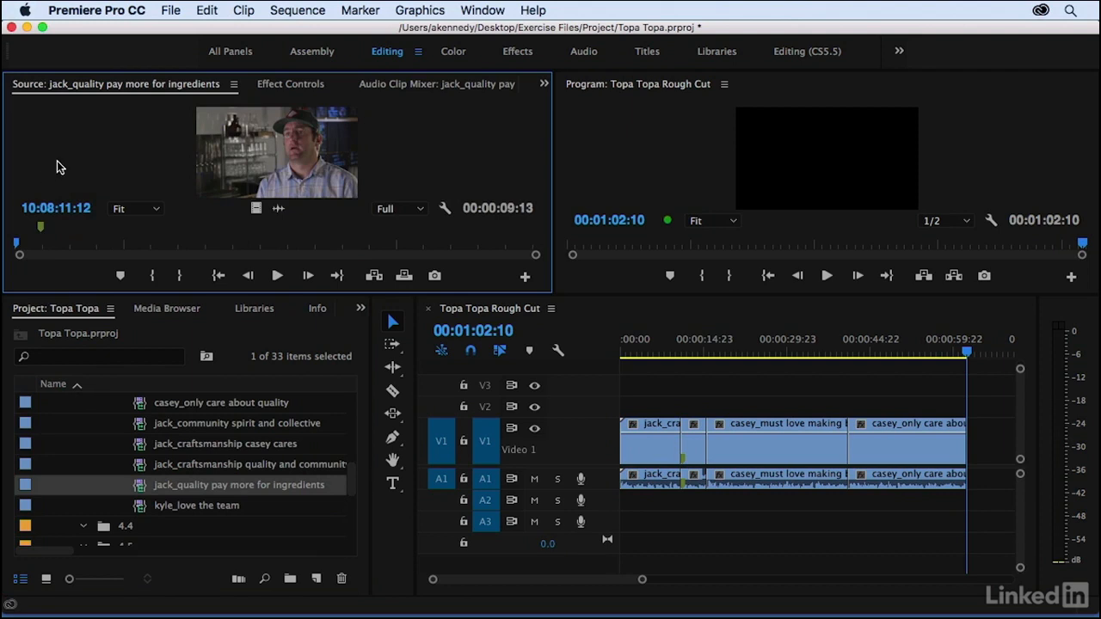
{"action": "key", "text": "space"}
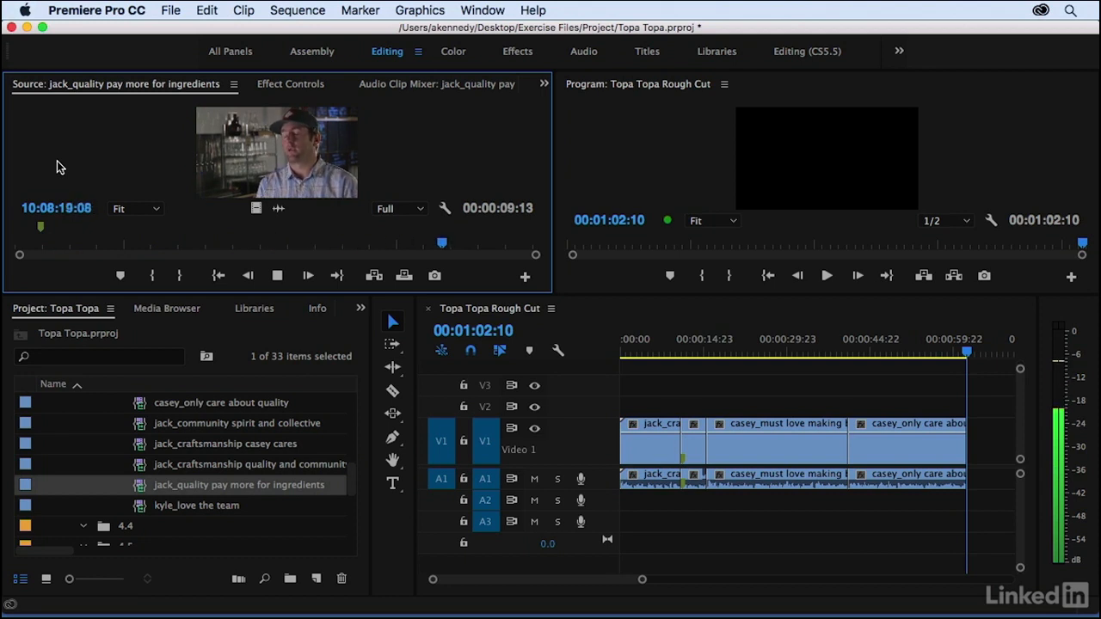
{"action": "left_click", "coordinate": [63, 248]}
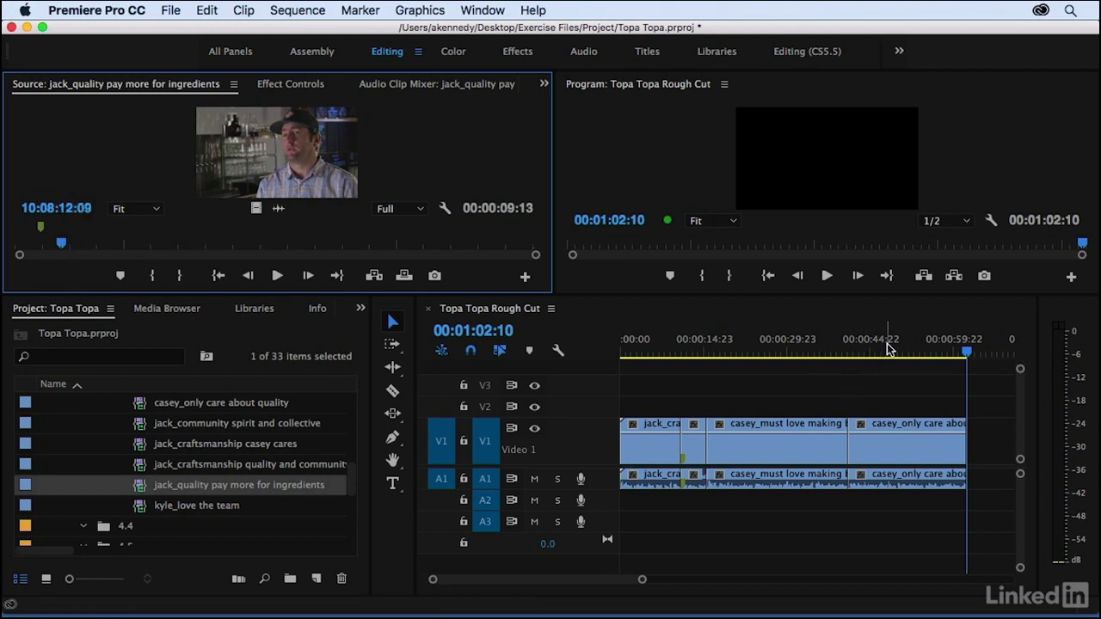
Step: Insert the loaded subclip before "casey_only care about quality" at 00:00:41:04, and undo the insert
{"action": "left_click", "coordinate": [848, 348]}
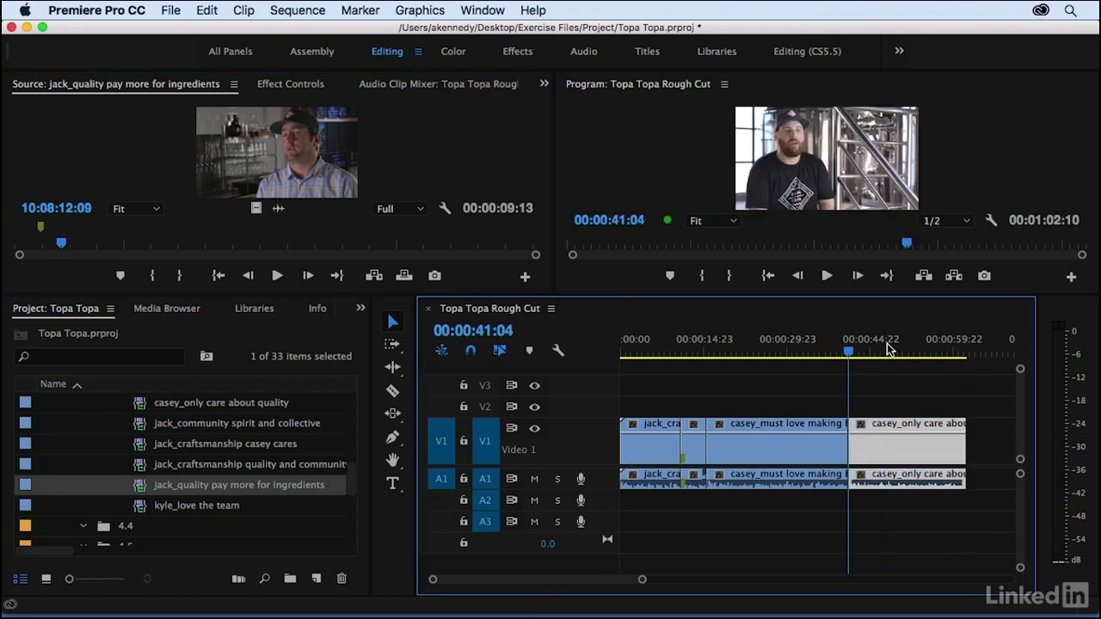
{"action": "left_click", "coordinate": [262, 157]}
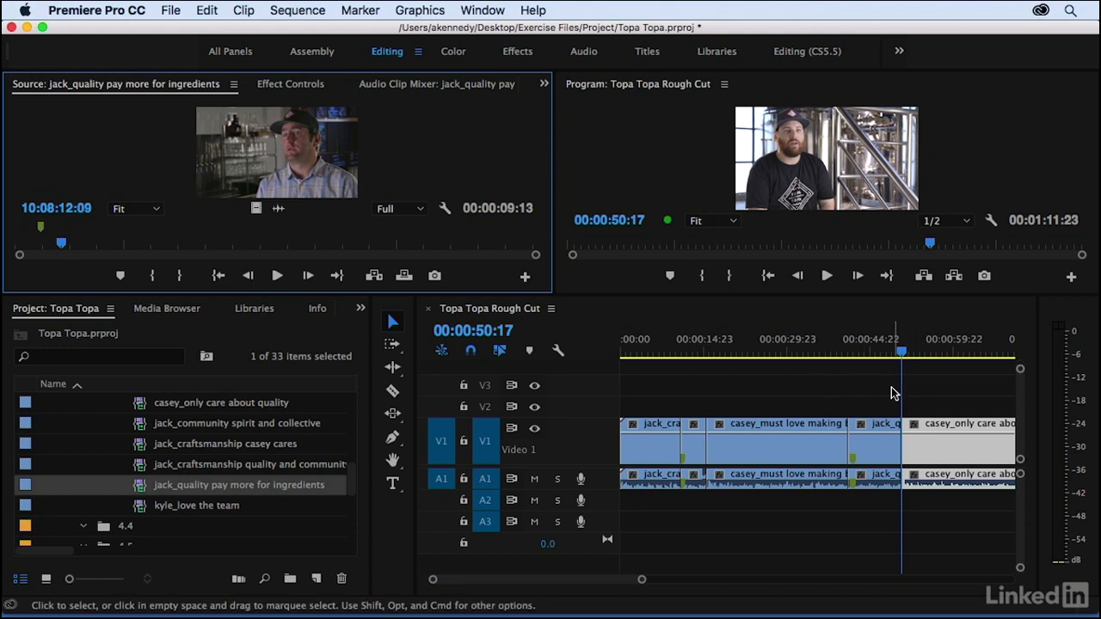
{"action": "key", "text": "q"}
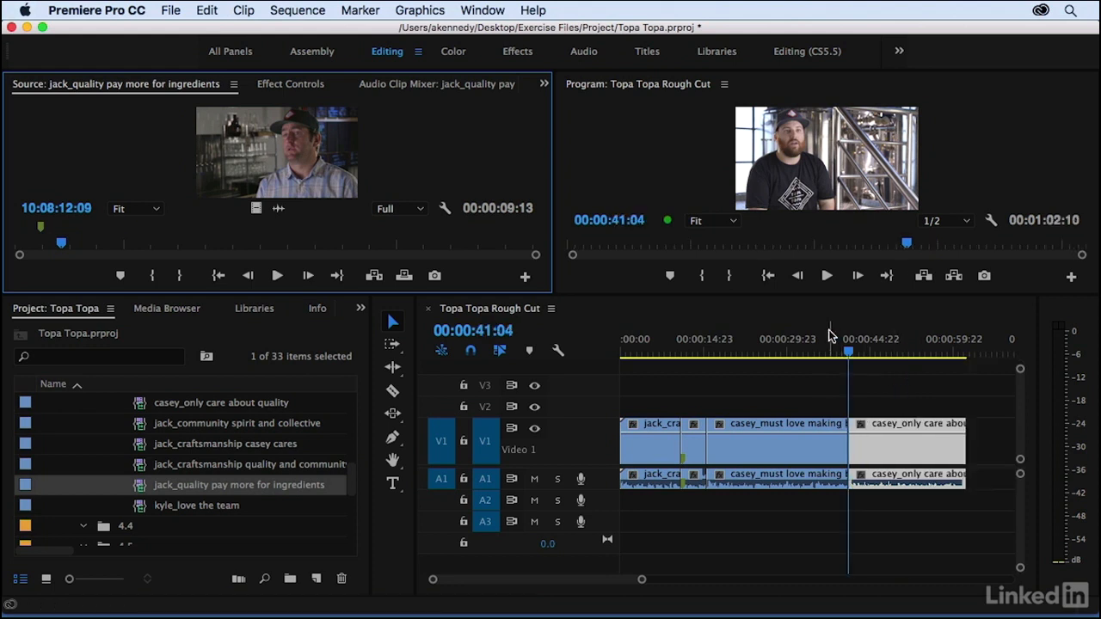
Step: Insert "jack_quality pay more for ingredients" at 00:00:41:08, four frames past the cut between the two casey clips
{"action": "left_click", "coordinate": [847, 355]}
{"action": "left_click_drag", "start_coordinate": [847, 353], "coordinate": [851, 355]}
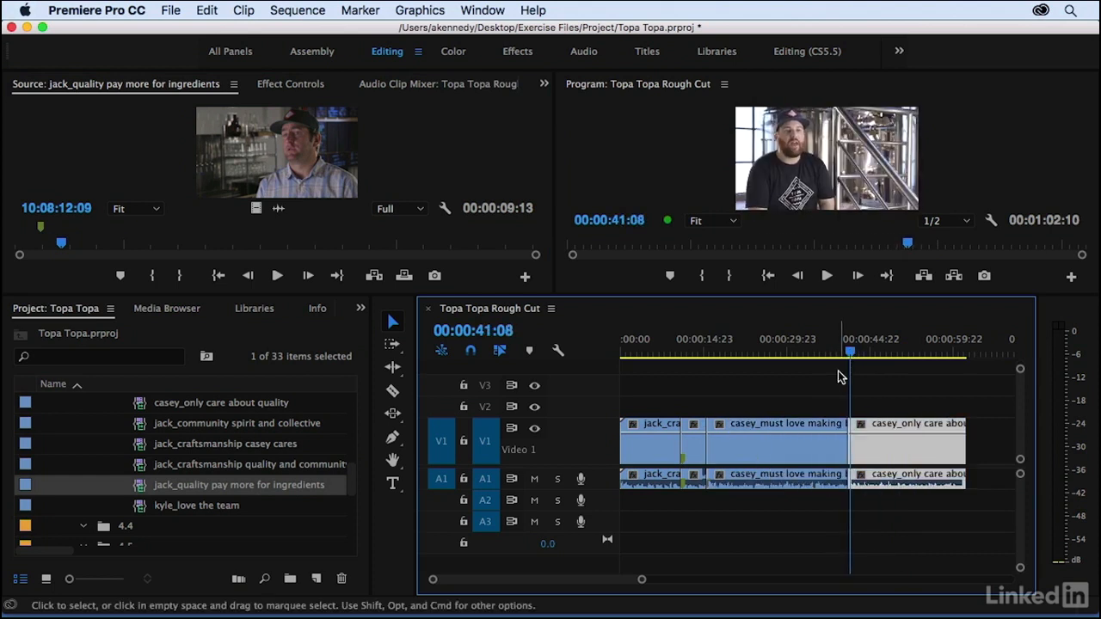
{"action": "left_click", "coordinate": [412, 143]}
{"action": "key", "text": "comma"}
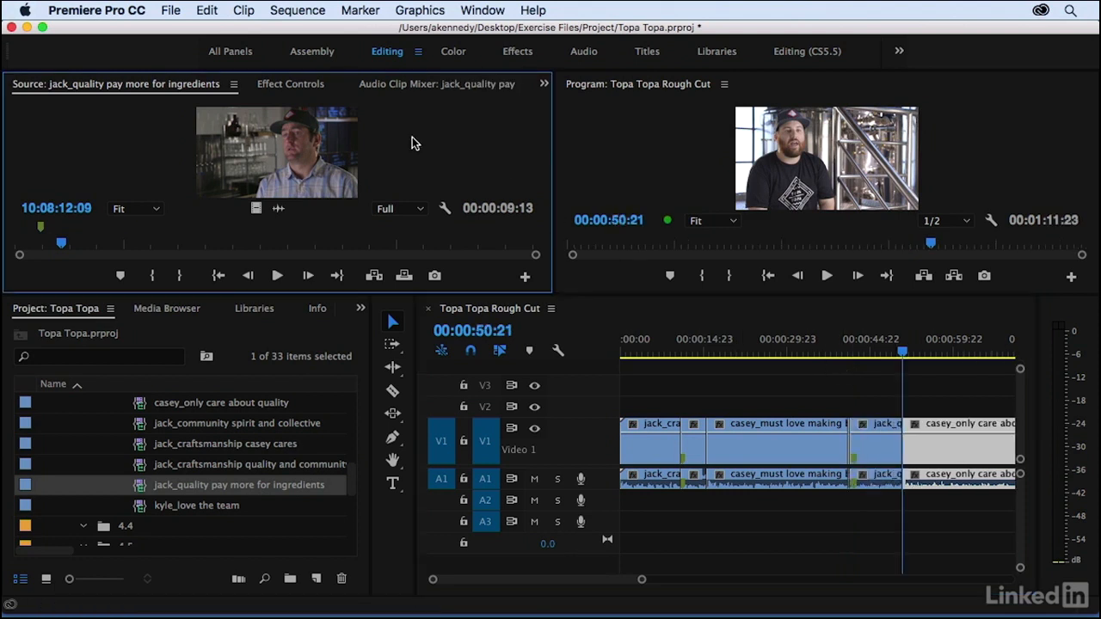
Step: Examine the leftover clip sliver before the inserted "jack_quality pay more for ingredients" and play the sequence across it
{"action": "left_click", "coordinate": [846, 352]}
{"action": "key", "text": "equal"}
{"action": "key", "text": "equal"}
{"action": "key", "text": "equal"}
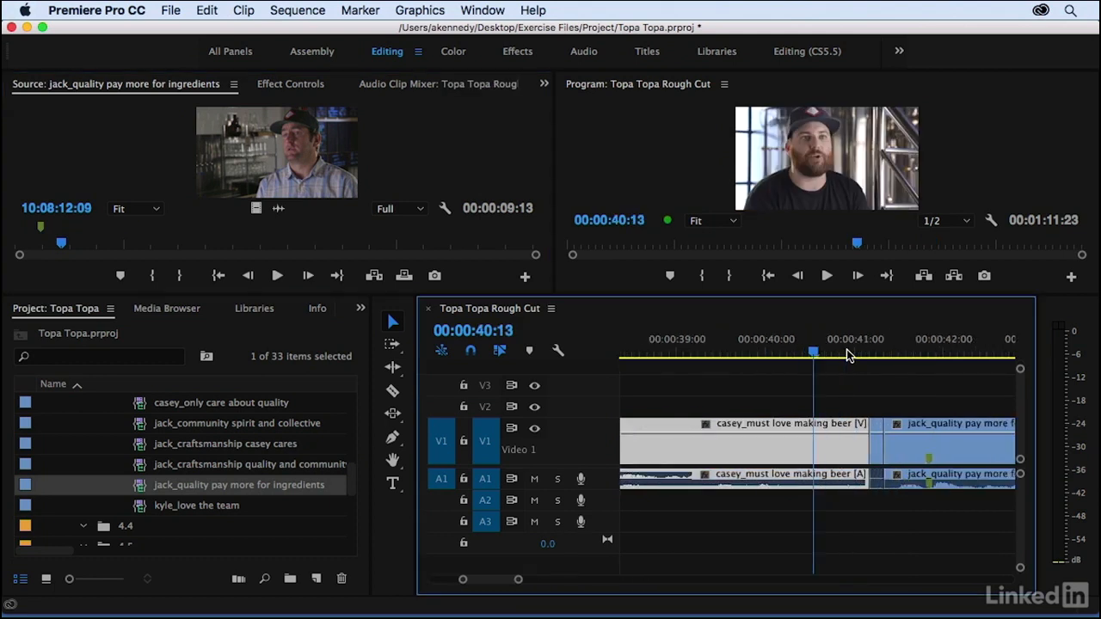
{"action": "left_click", "coordinate": [875, 426]}
{"action": "key", "text": "shift+d"}
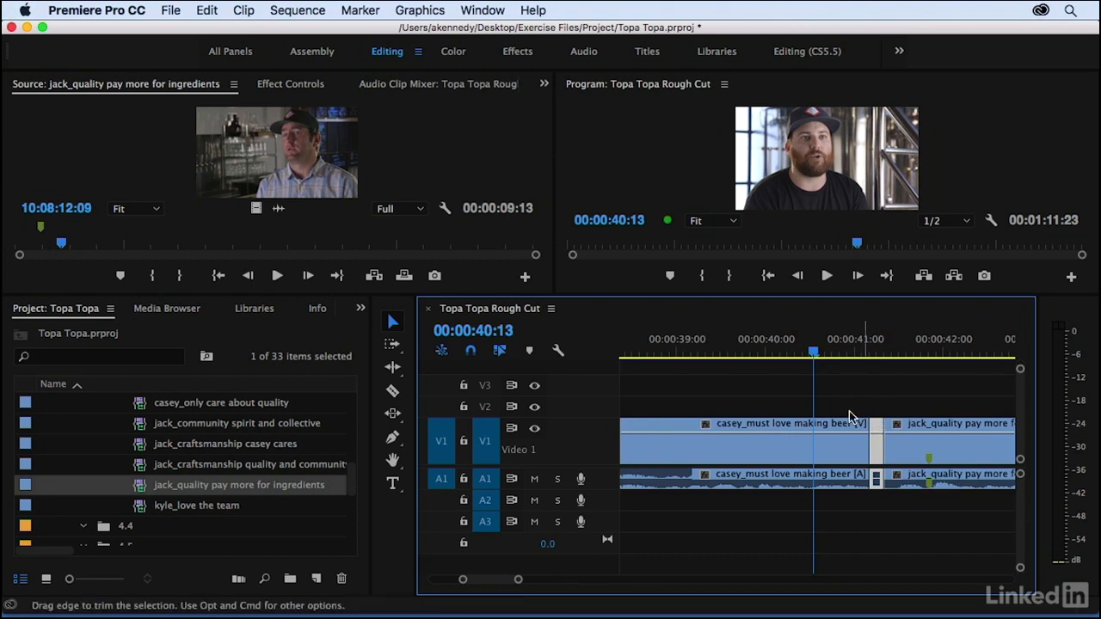
{"action": "key", "text": "shift+k"}
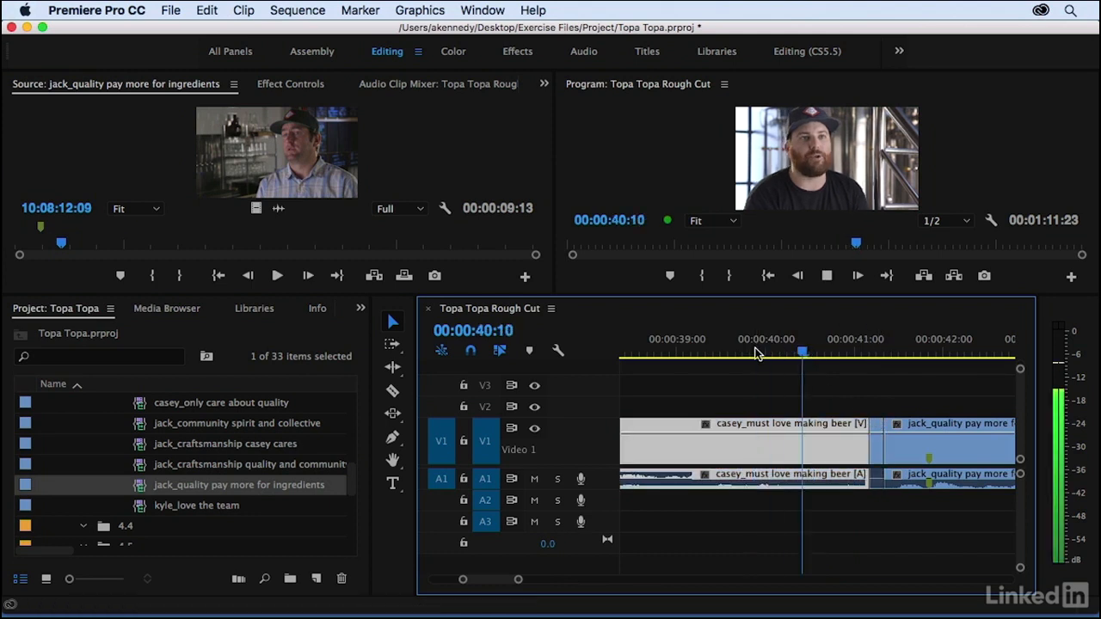
{"action": "key", "text": "space"}
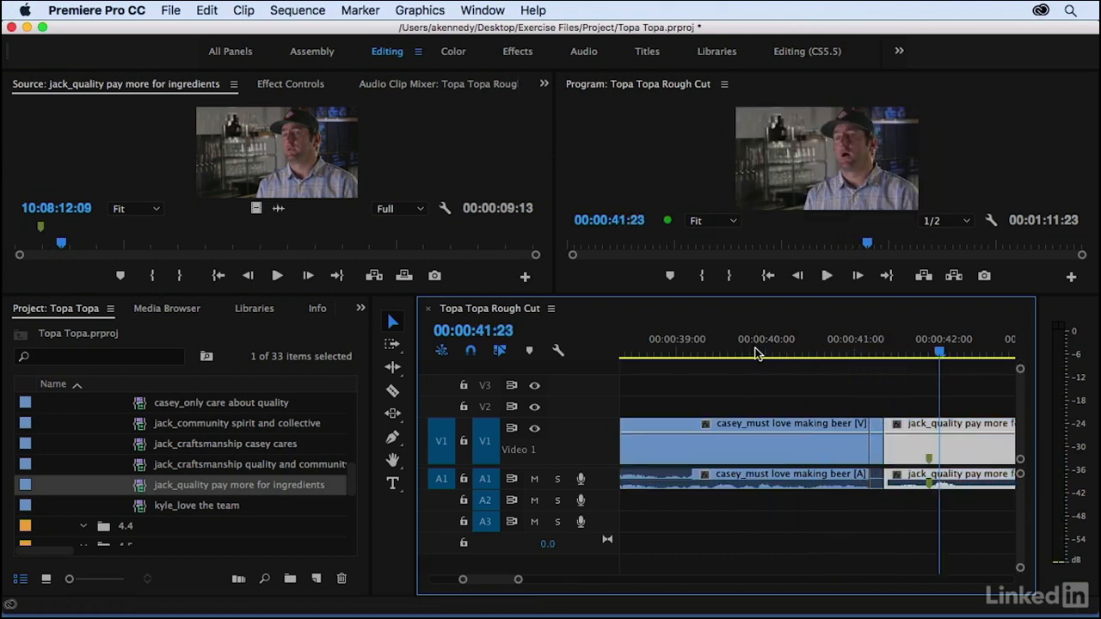
Step: Undo the insert of "jack_quality pay more for ingredients" made just past the cut
{"action": "key", "text": "minus"}
{"action": "key", "text": "minus"}
{"action": "key", "text": "minus"}
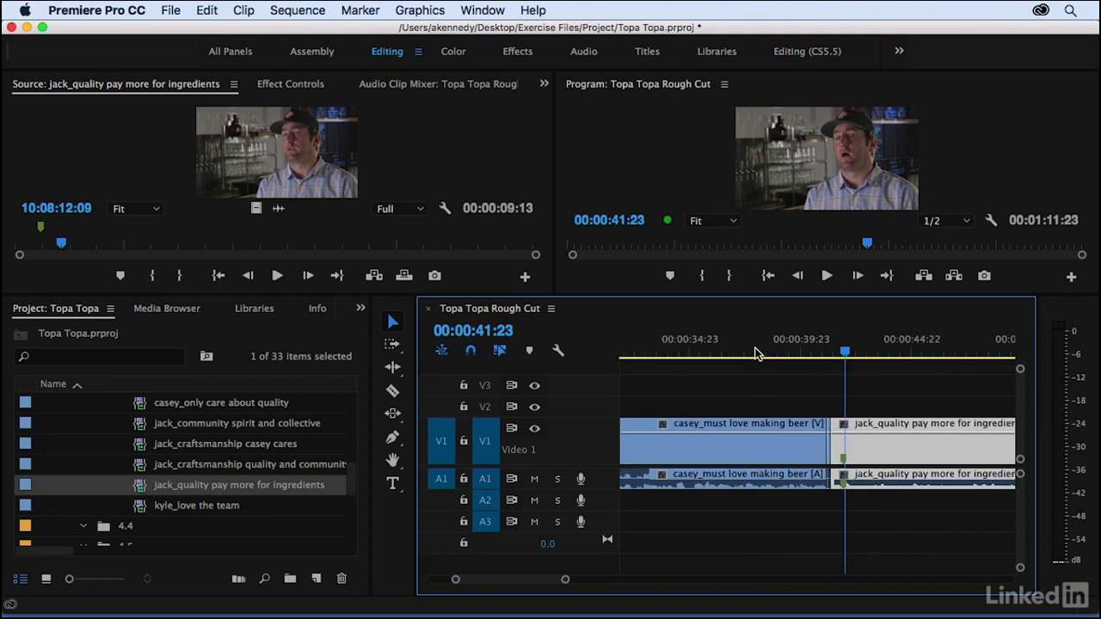
{"action": "key", "text": "shift+Delete"}
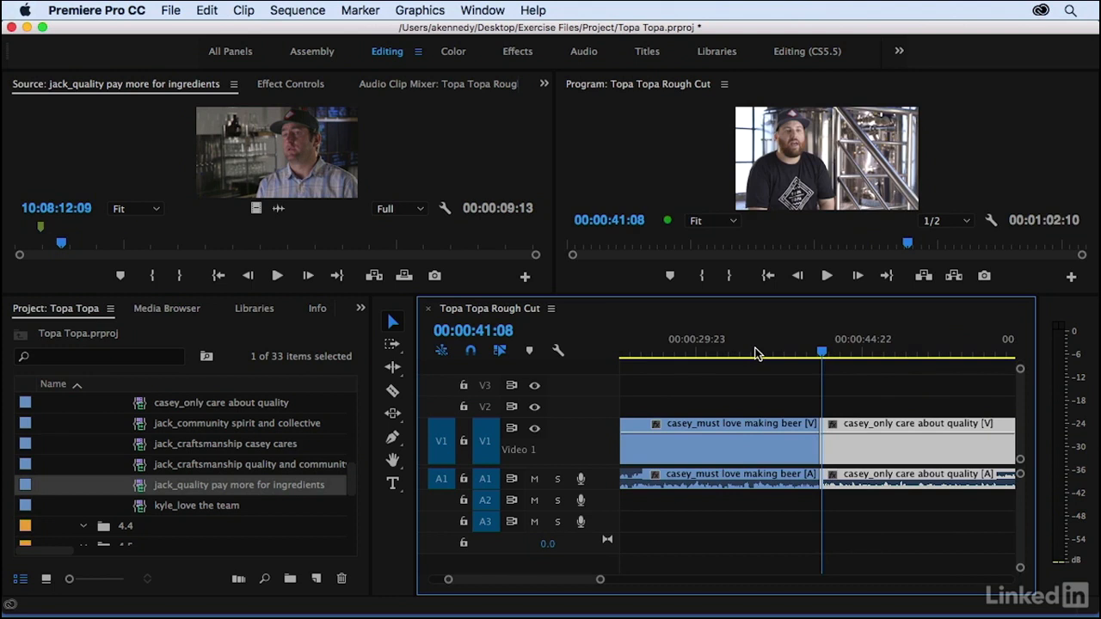
Step: Move the sequence playhead back four frames to the cut at 00:00:41:04 and insert "jack_quality pay more for ingredients" there
{"action": "key", "text": "Left"}
{"action": "key", "text": "Left"}
{"action": "key", "text": "Left"}
{"action": "key", "text": "Left"}
{"action": "left_click", "coordinate": [371, 148]}
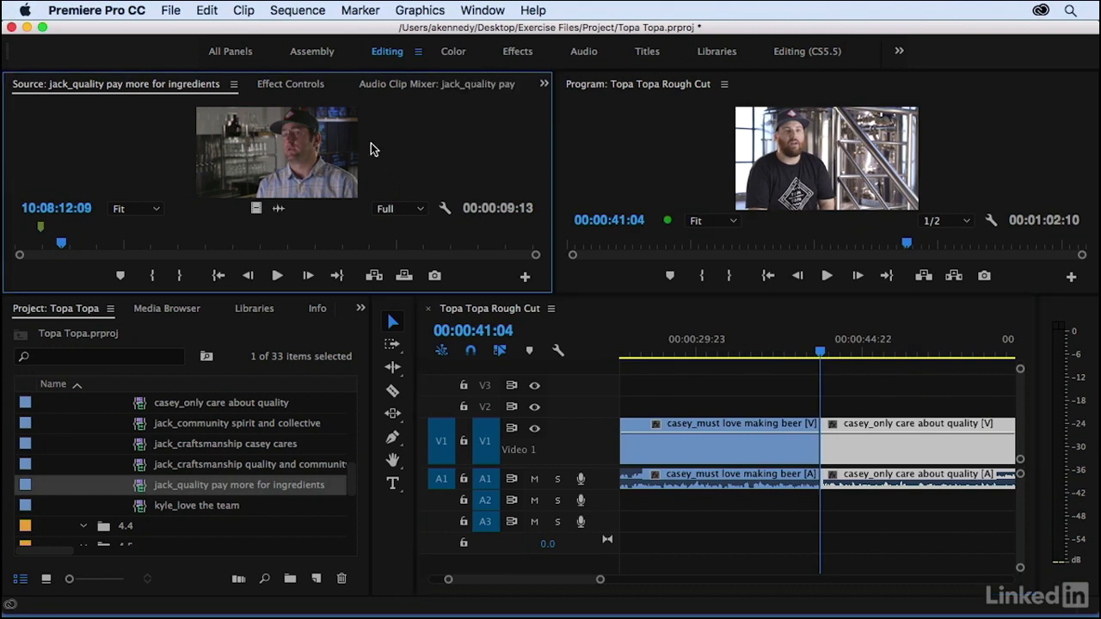
{"action": "key", "text": "comma"}
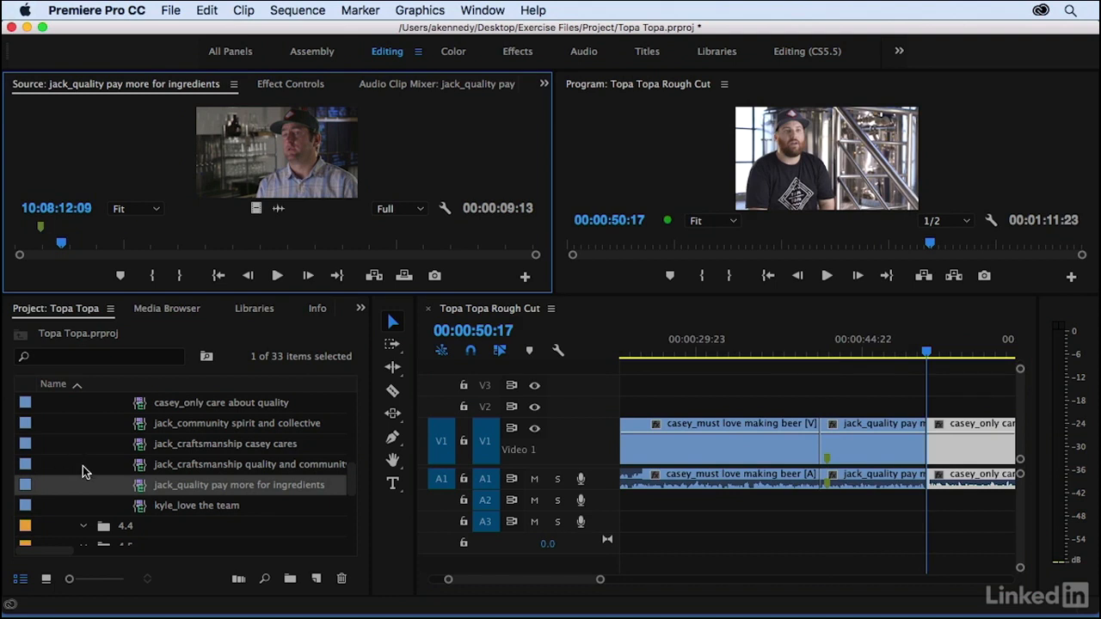
Step: Expand the Sequence bin inside the 4.3 bin of the project
{"action": "scroll", "coordinate": [95, 469], "scroll_direction": "up", "scroll_amount": 3}
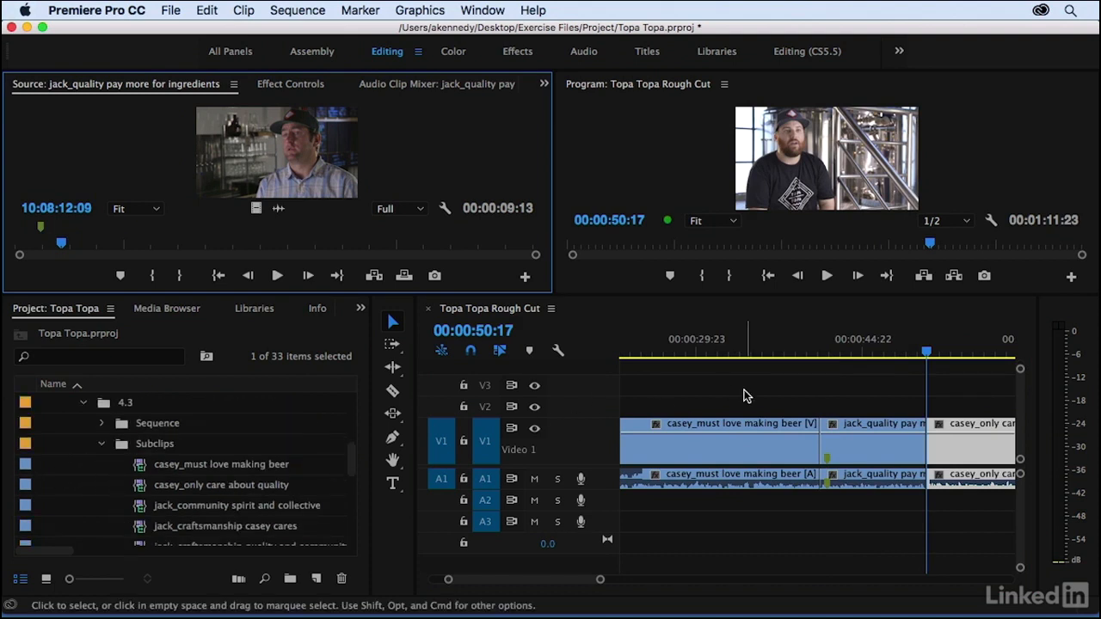
{"action": "left_click", "coordinate": [102, 423]}
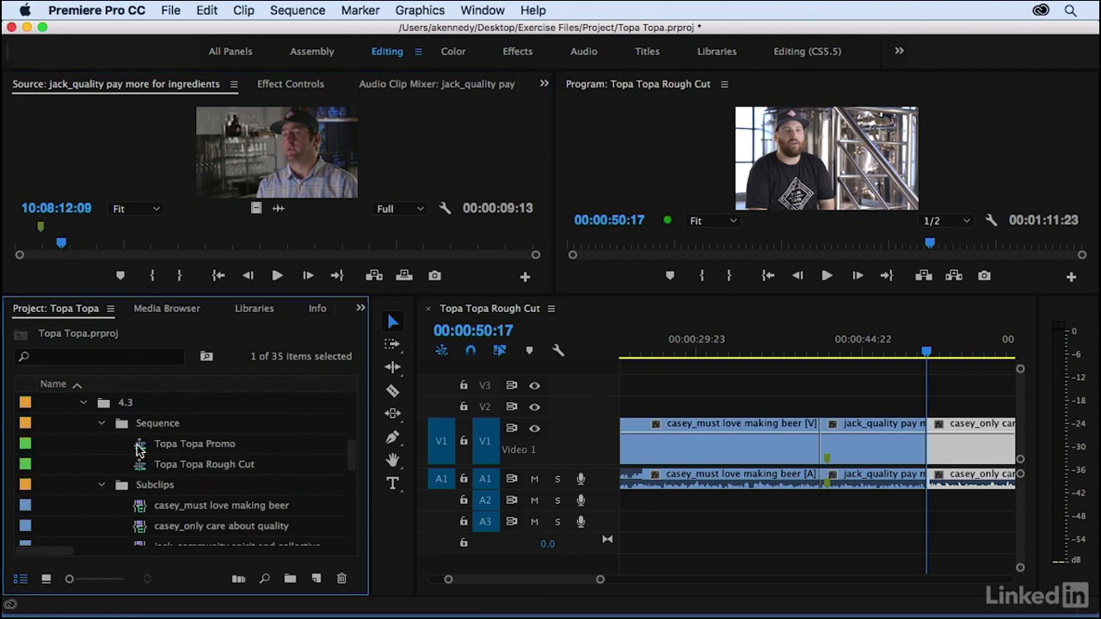
{"action": "mouse_move", "coordinate": [139, 449]}
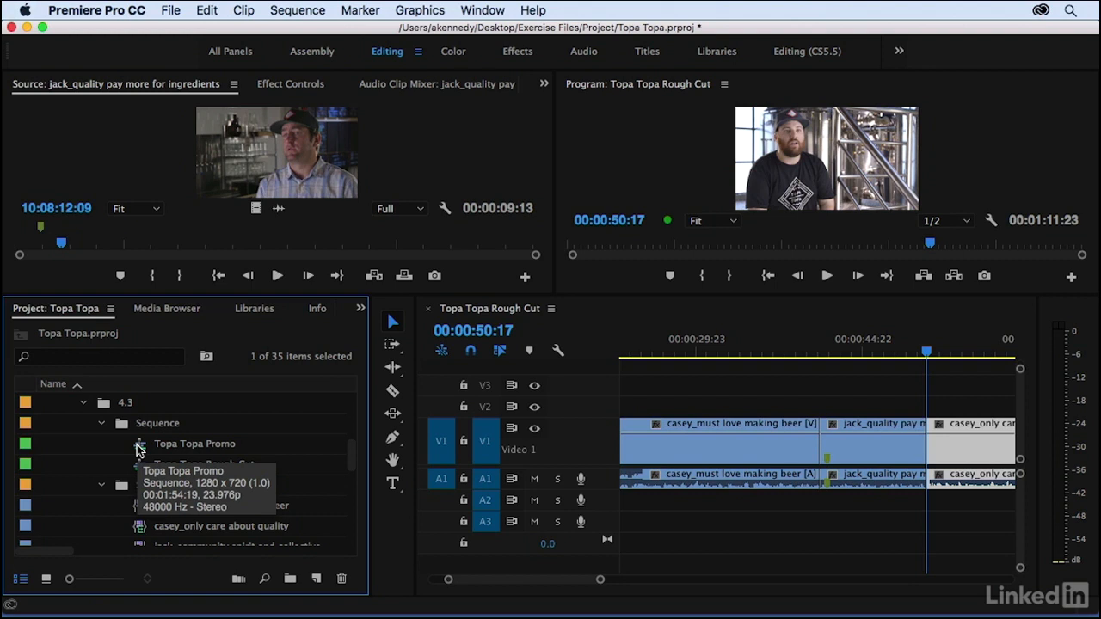